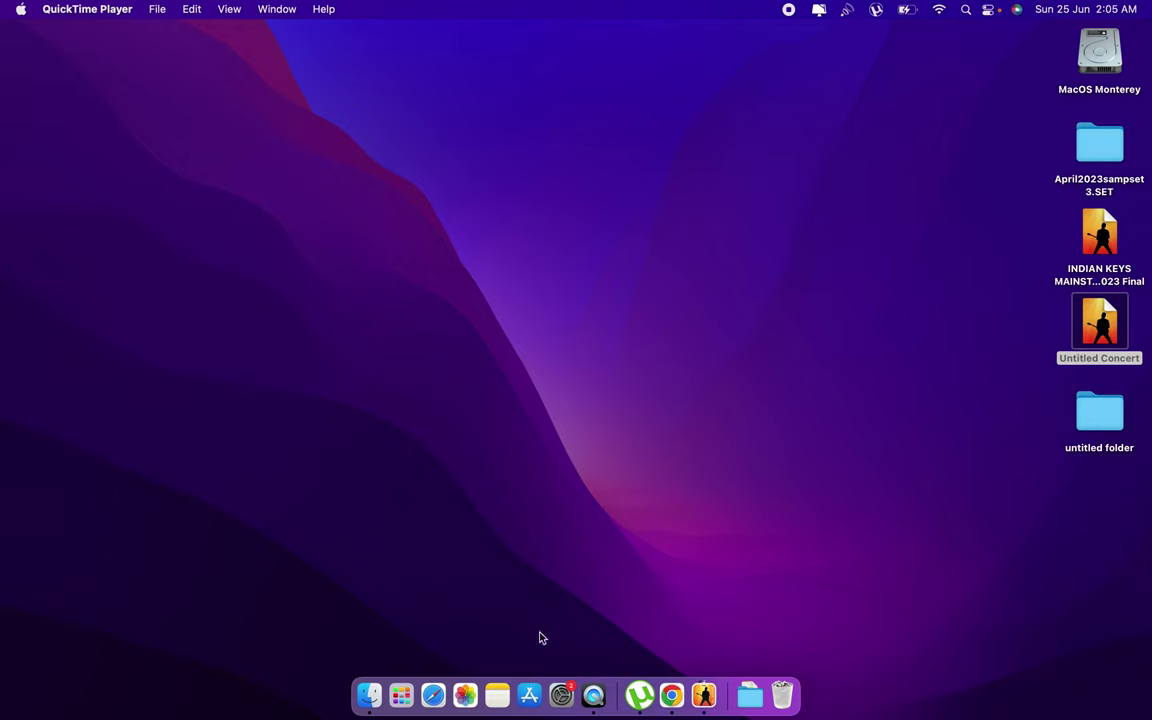
Quit MainStage from the Dock and reopen Untitled Concert from the desktop.
{"action": "right_click", "coordinate": [704, 694]}
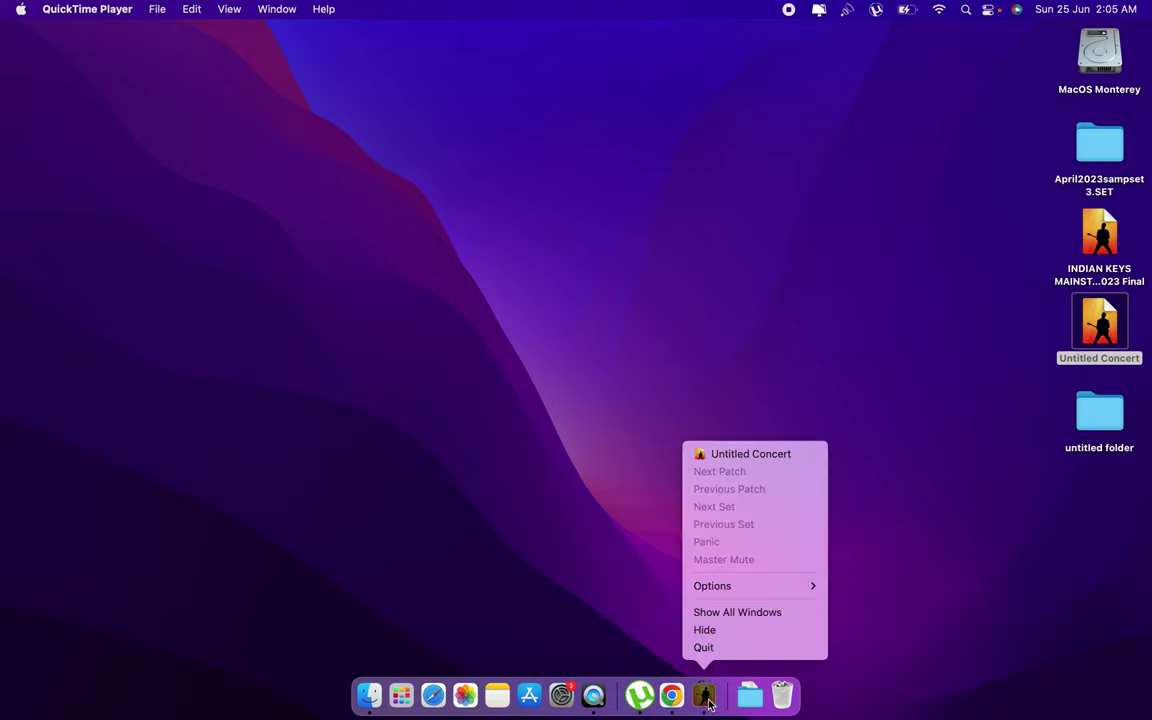
{"action": "left_click", "coordinate": [720, 648]}
{"action": "left_click", "coordinate": [728, 488]}
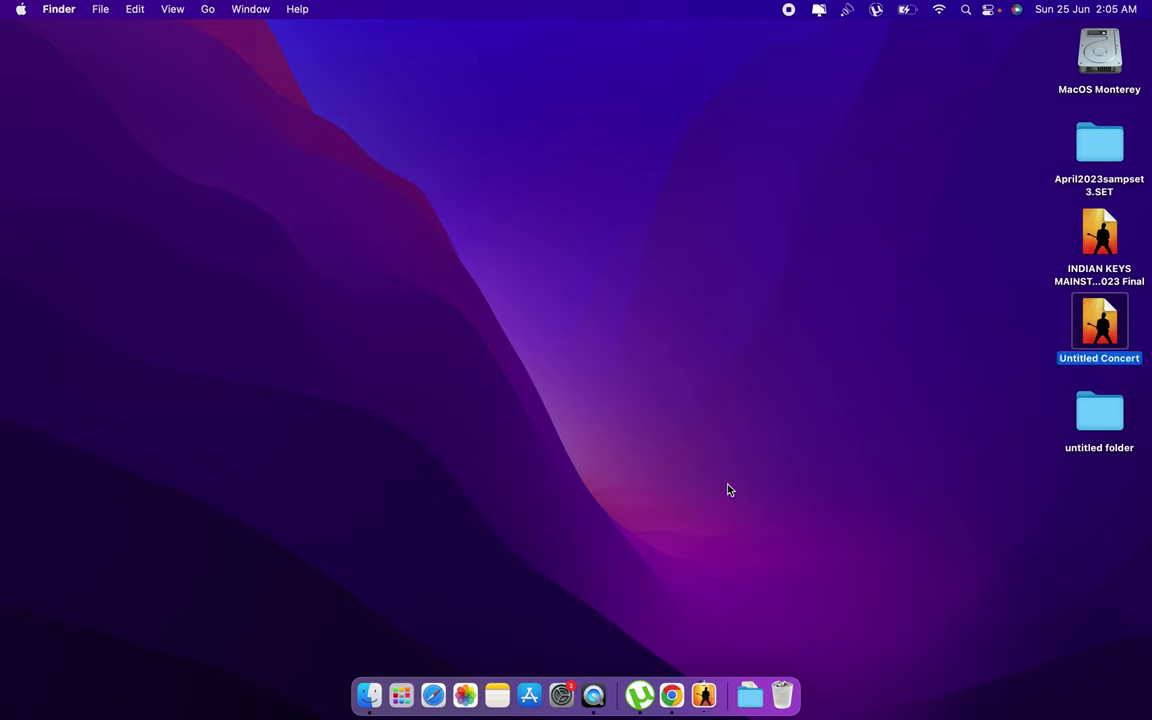
{"action": "double_click", "coordinate": [1112, 324]}
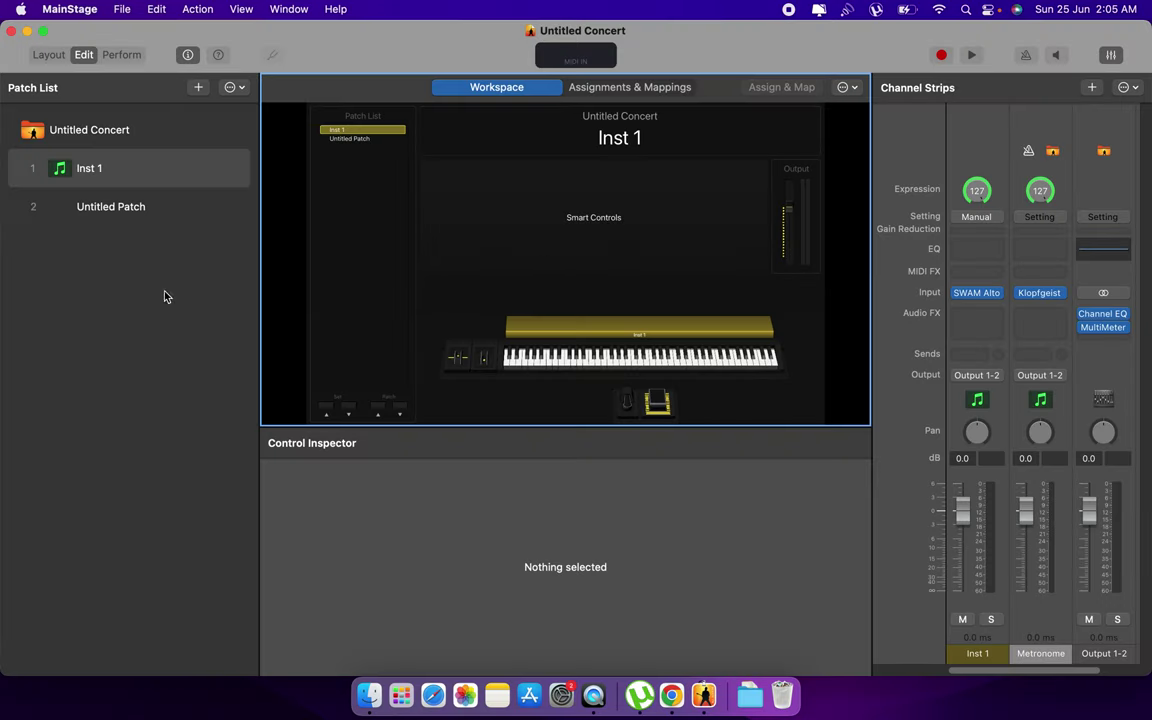
Inspect the on-screen keyboard and the controls beside it.
{"action": "left_click", "coordinate": [523, 368]}
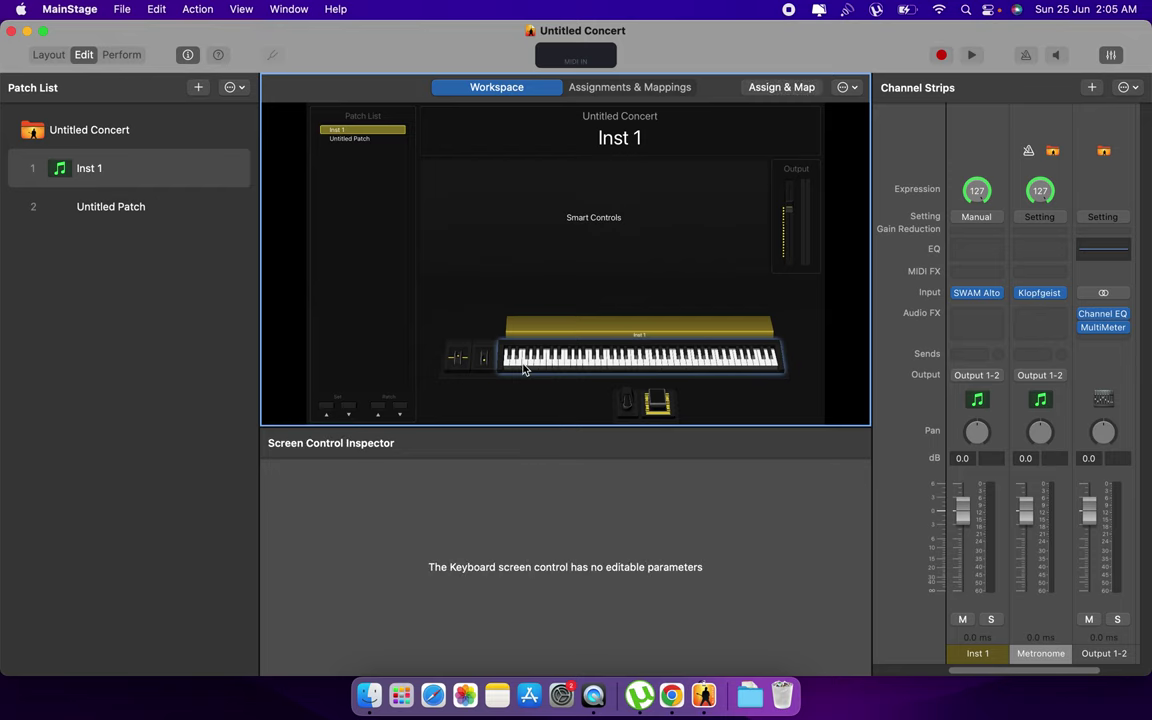
{"action": "left_click", "coordinate": [457, 368]}
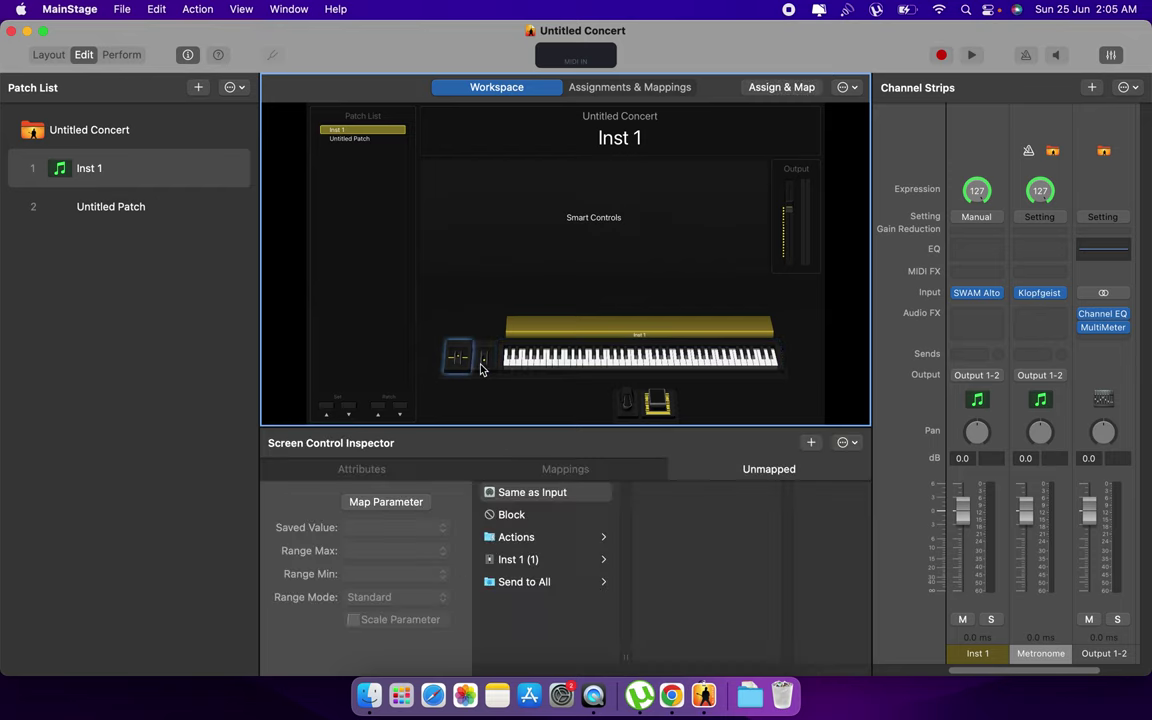
{"action": "left_click", "coordinate": [482, 365]}
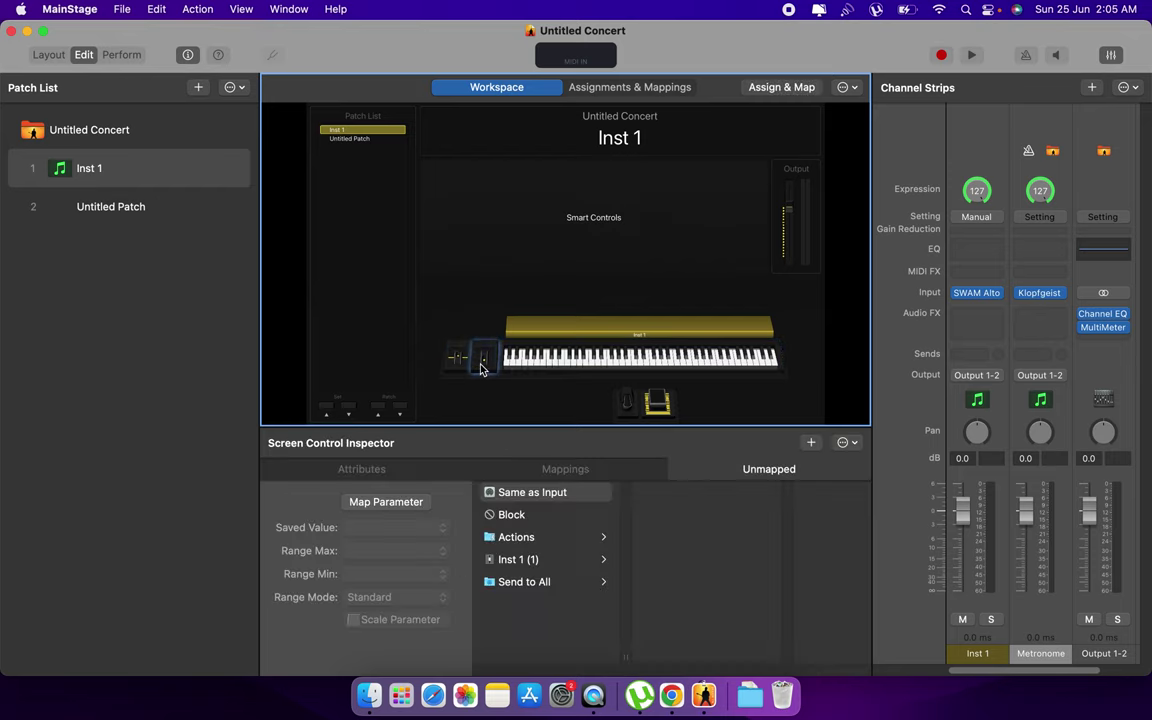
Resize the layout keyboard to 61 keys and assign it to KEYBOARD Pa300 on Channel 2.
{"action": "left_click", "coordinate": [49, 55]}
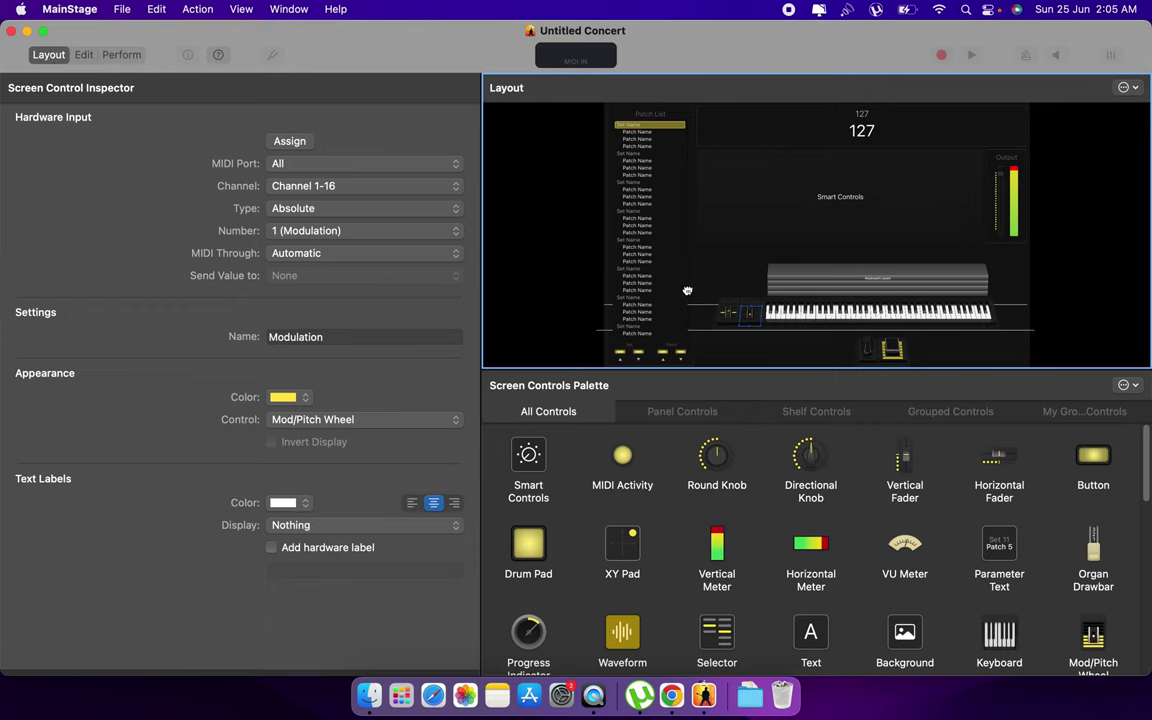
{"action": "left_click", "coordinate": [803, 316]}
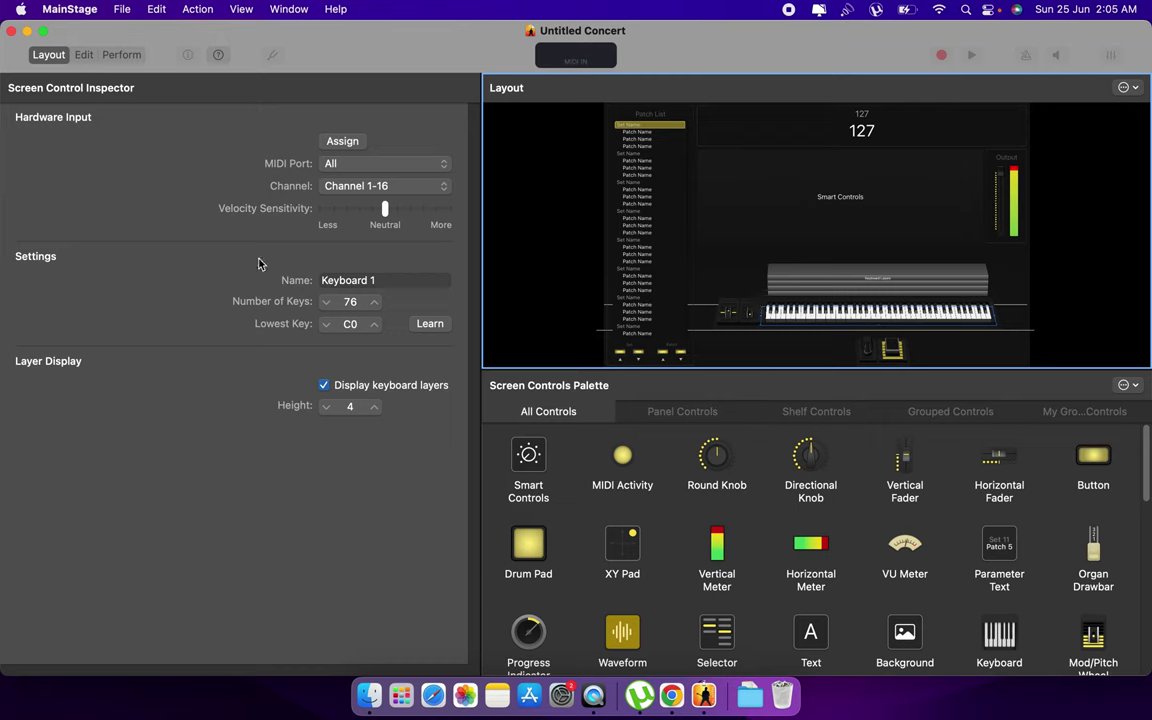
{"action": "left_click", "coordinate": [327, 303]}
{"action": "left_click_drag", "start_coordinate": [330, 310], "coordinate": [330, 310]}
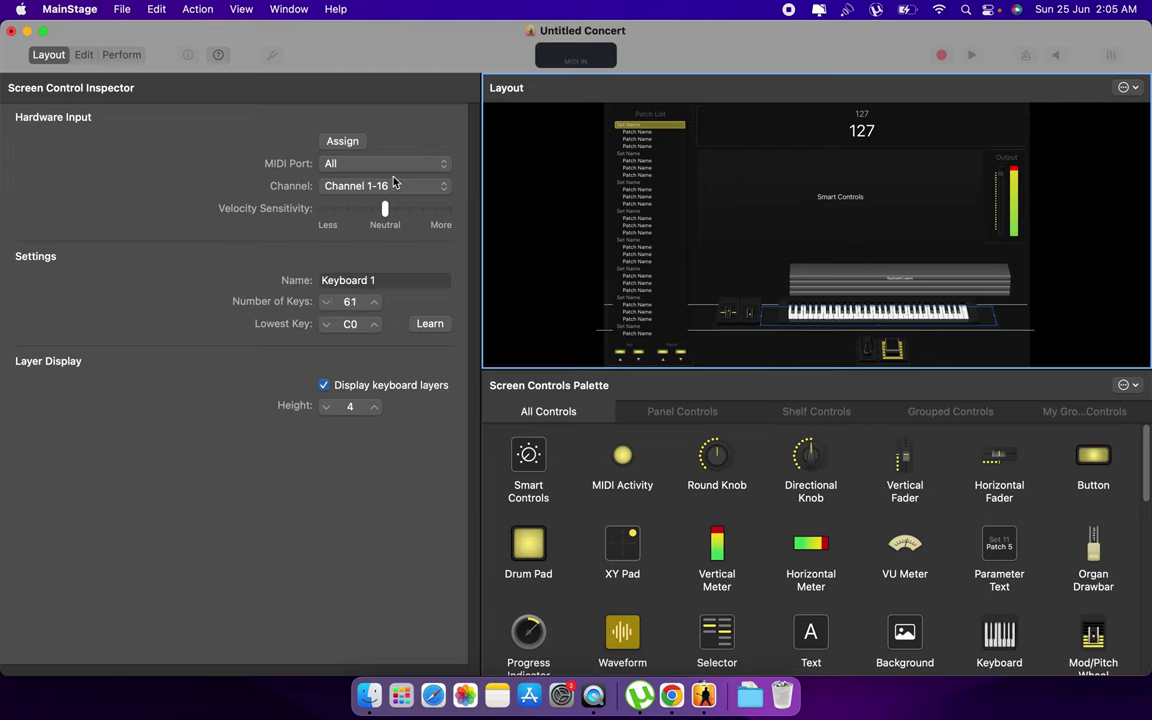
{"action": "left_click", "coordinate": [350, 146]}
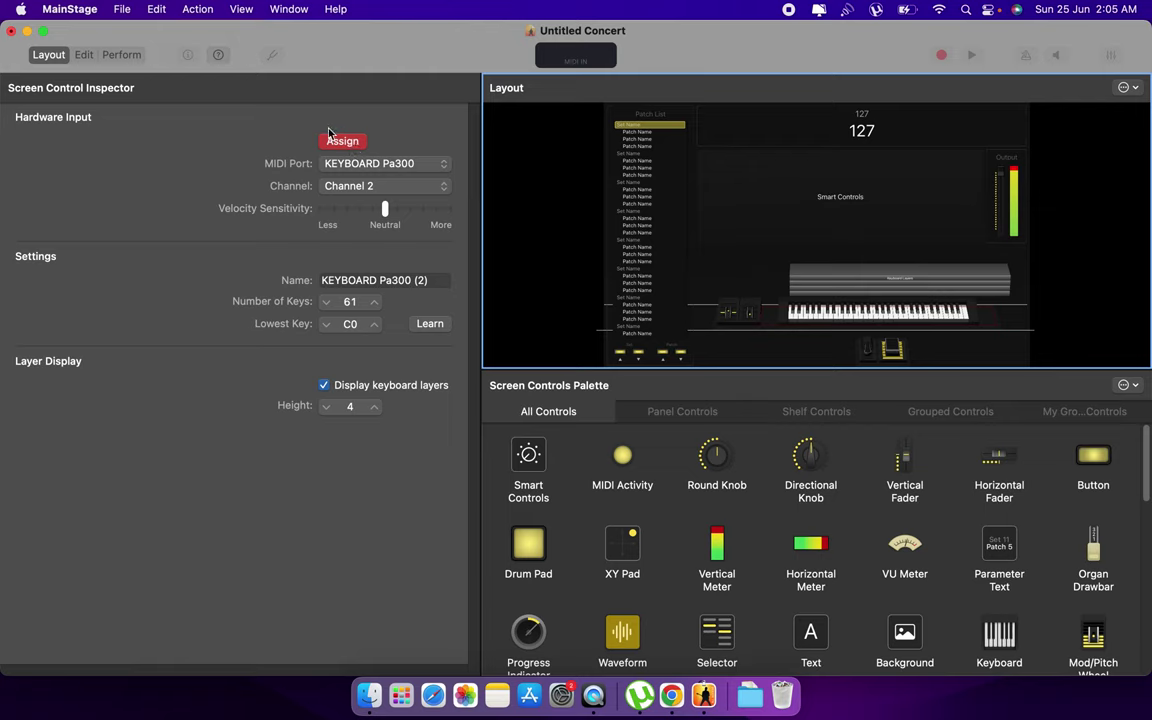
{"action": "left_click", "coordinate": [345, 142]}
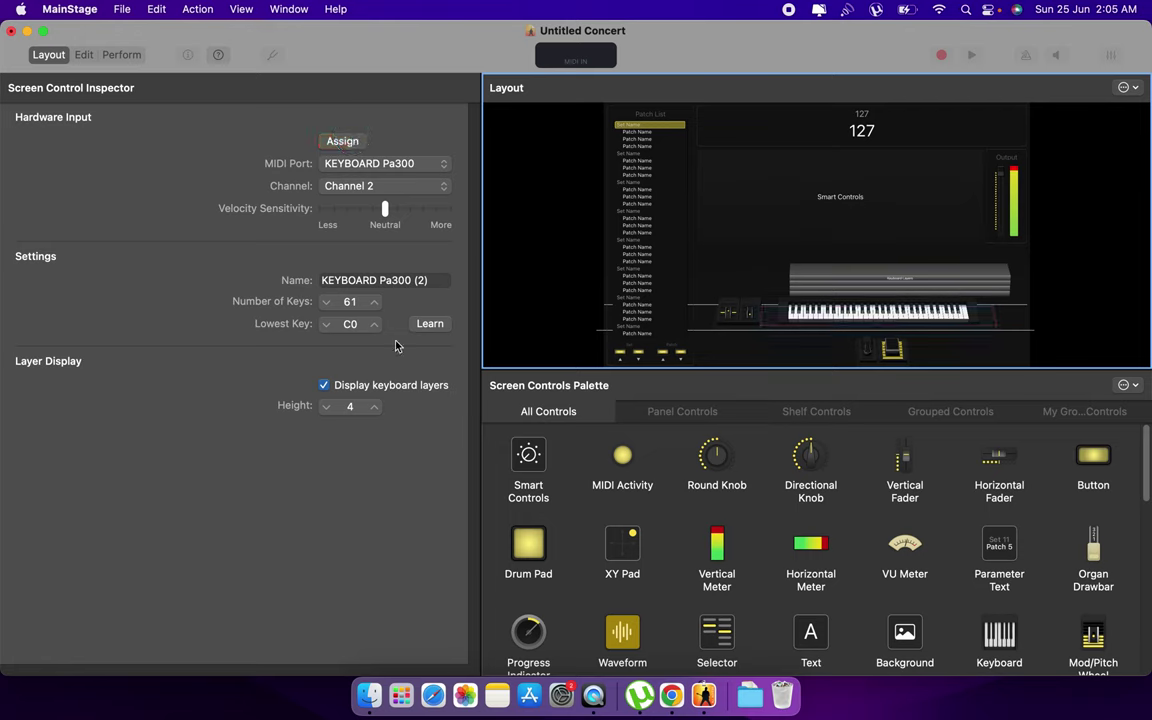
Assign the modulation and pitch bend wheels to the KEYBOARD Pa300 hardware.
{"action": "left_click", "coordinate": [754, 318]}
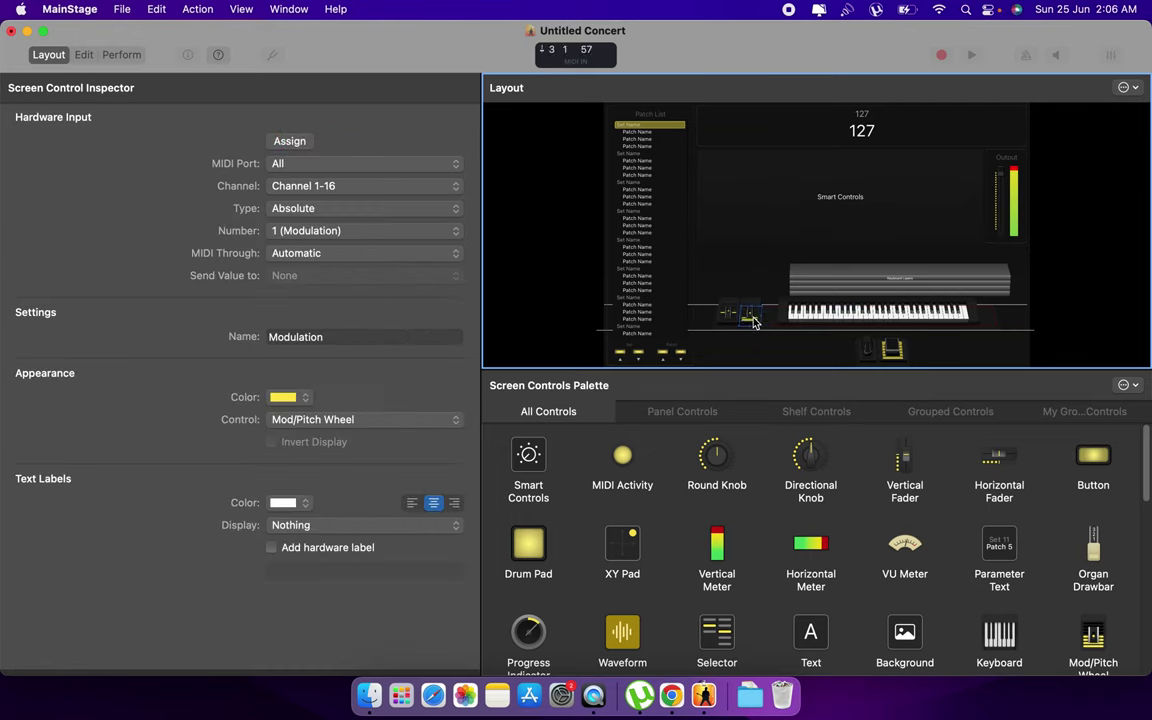
{"action": "left_click", "coordinate": [294, 144]}
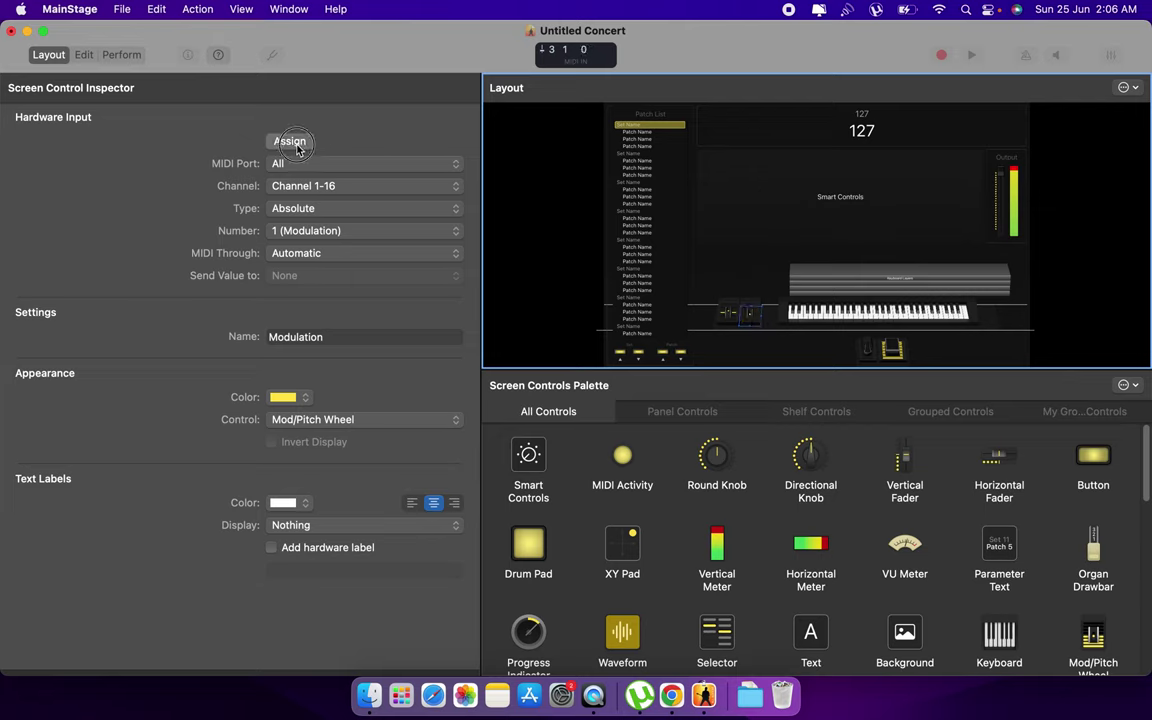
{"action": "left_click", "coordinate": [275, 140]}
{"action": "left_click", "coordinate": [729, 318]}
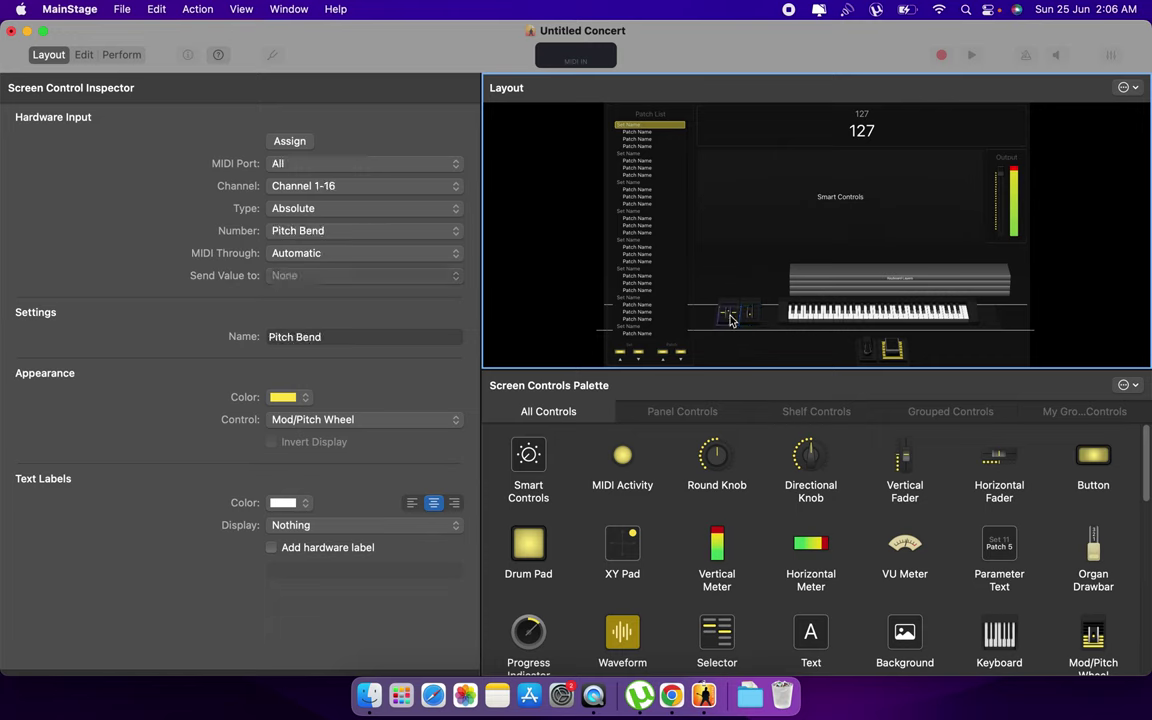
{"action": "left_click", "coordinate": [292, 141]}
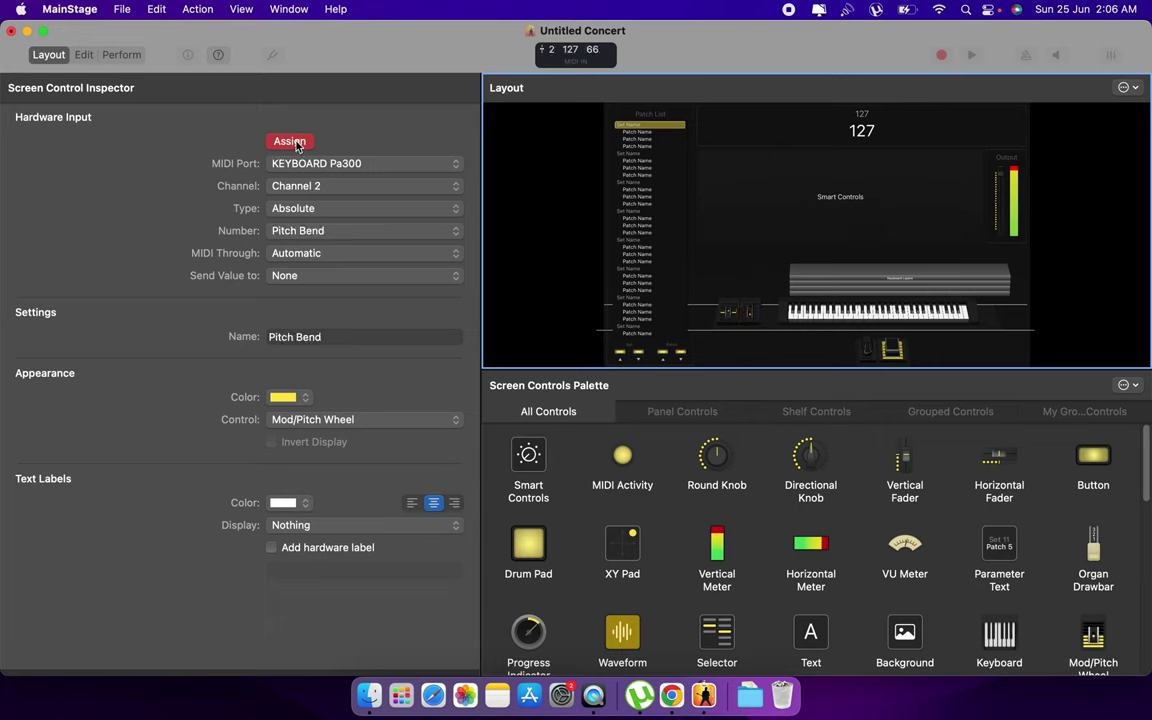
{"action": "left_click", "coordinate": [294, 143]}
Shift the layout keyboard slightly to the left.
{"action": "left_click", "coordinate": [855, 305]}
{"action": "left_click_drag", "start_coordinate": [855, 305], "coordinate": [841, 303]}
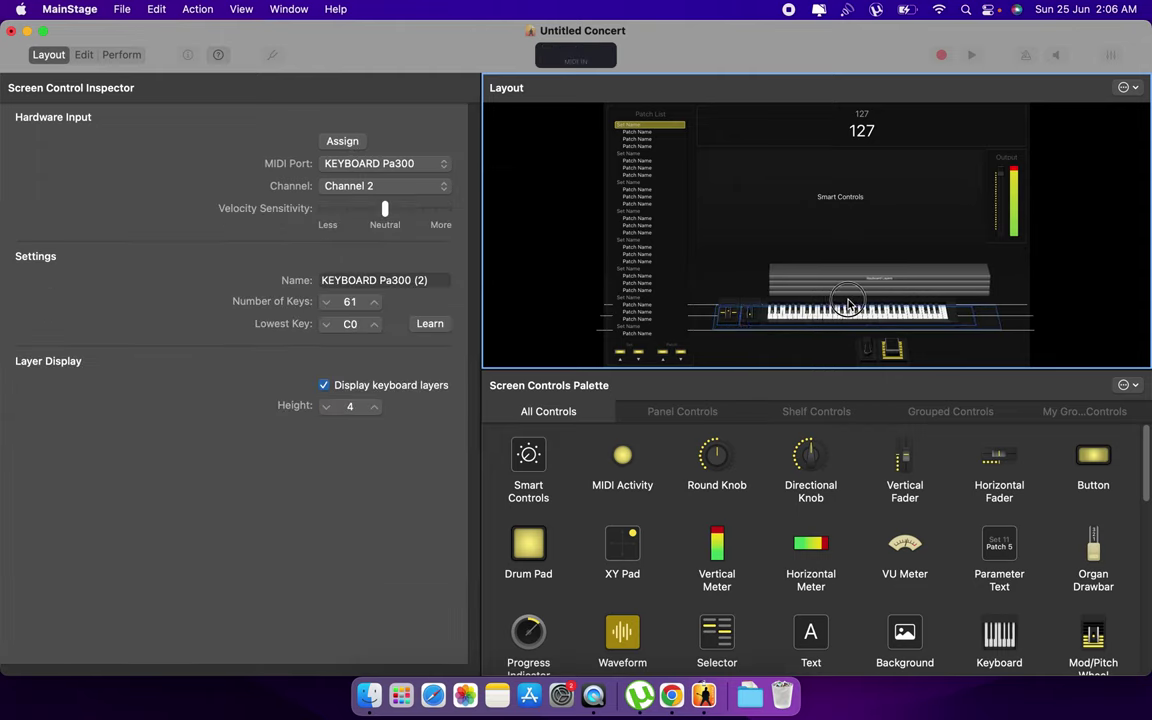
{"action": "left_click", "coordinate": [736, 249]}
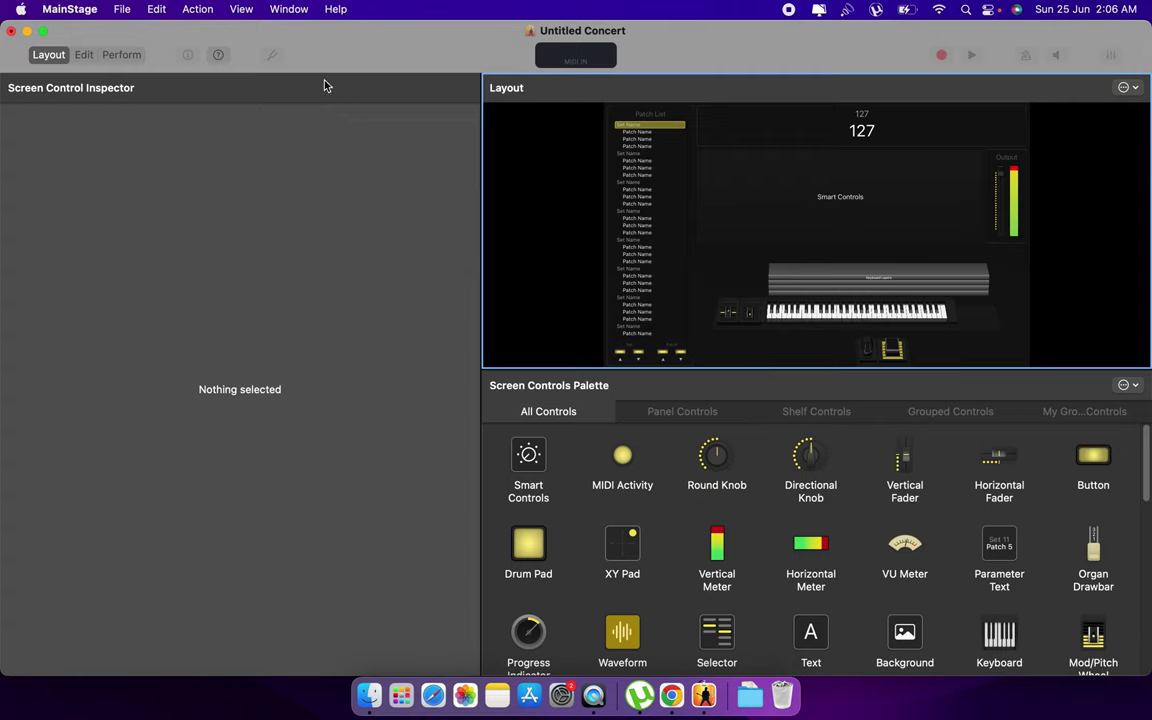
In Edit mode, add a patch, then select and delete all three patches.
{"action": "left_click", "coordinate": [83, 55]}
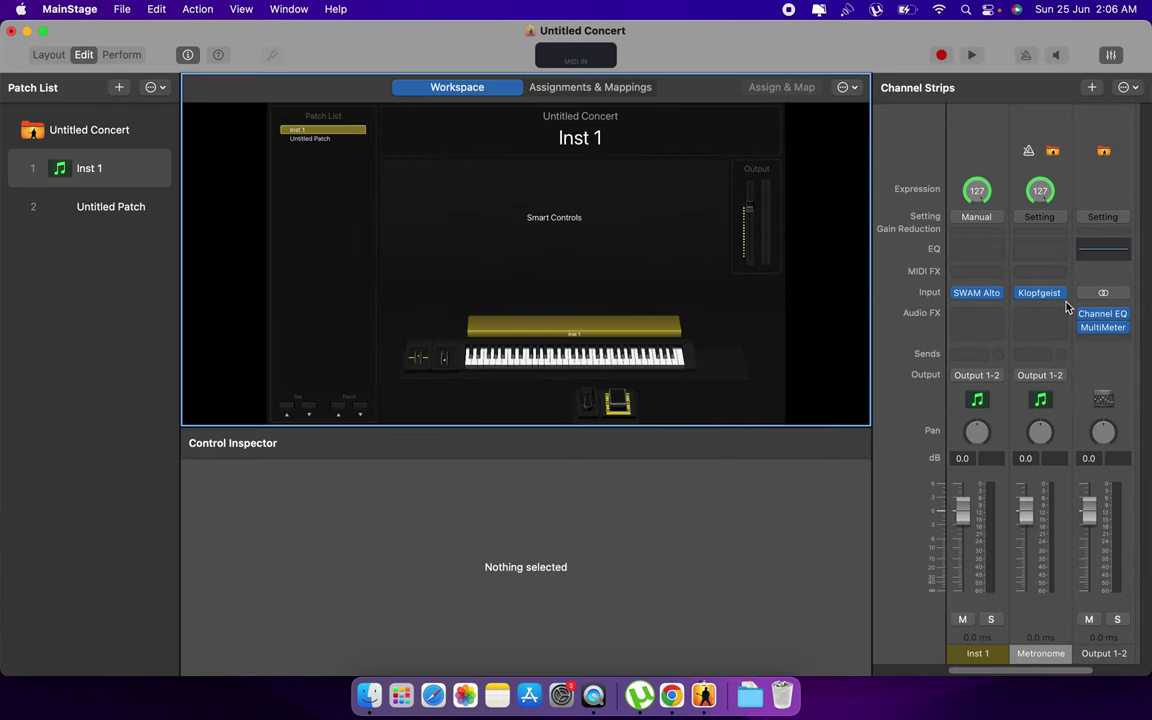
{"action": "left_click", "coordinate": [110, 209]}
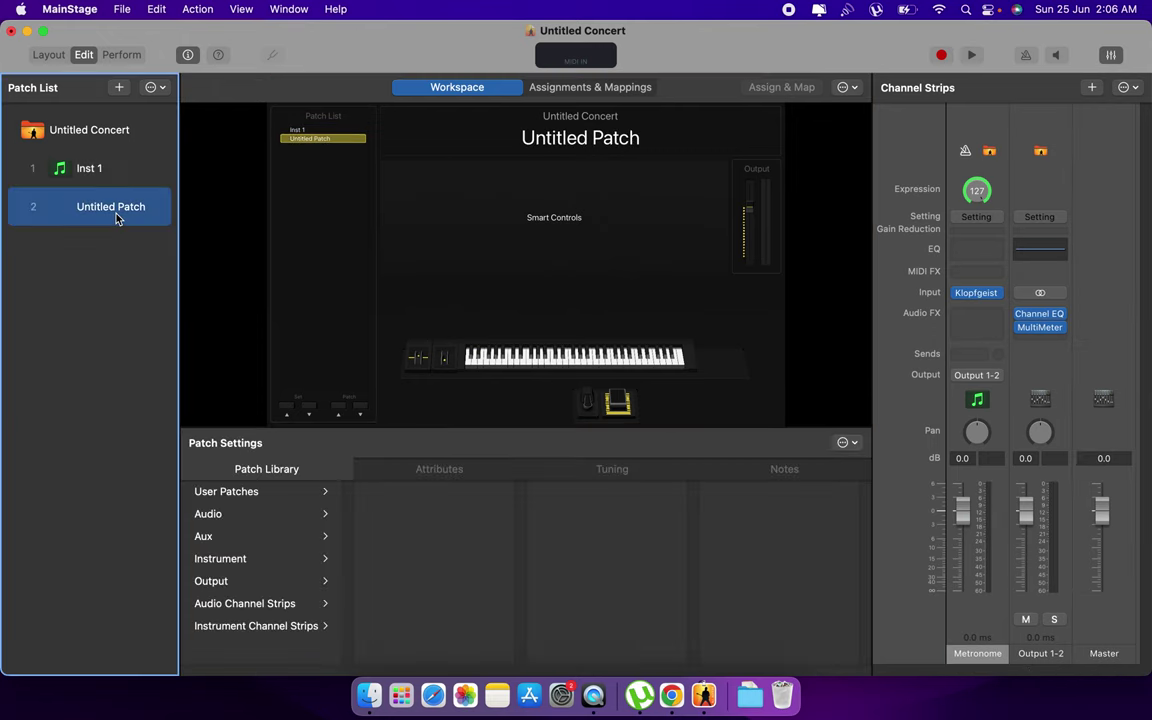
{"action": "left_click", "coordinate": [119, 88]}
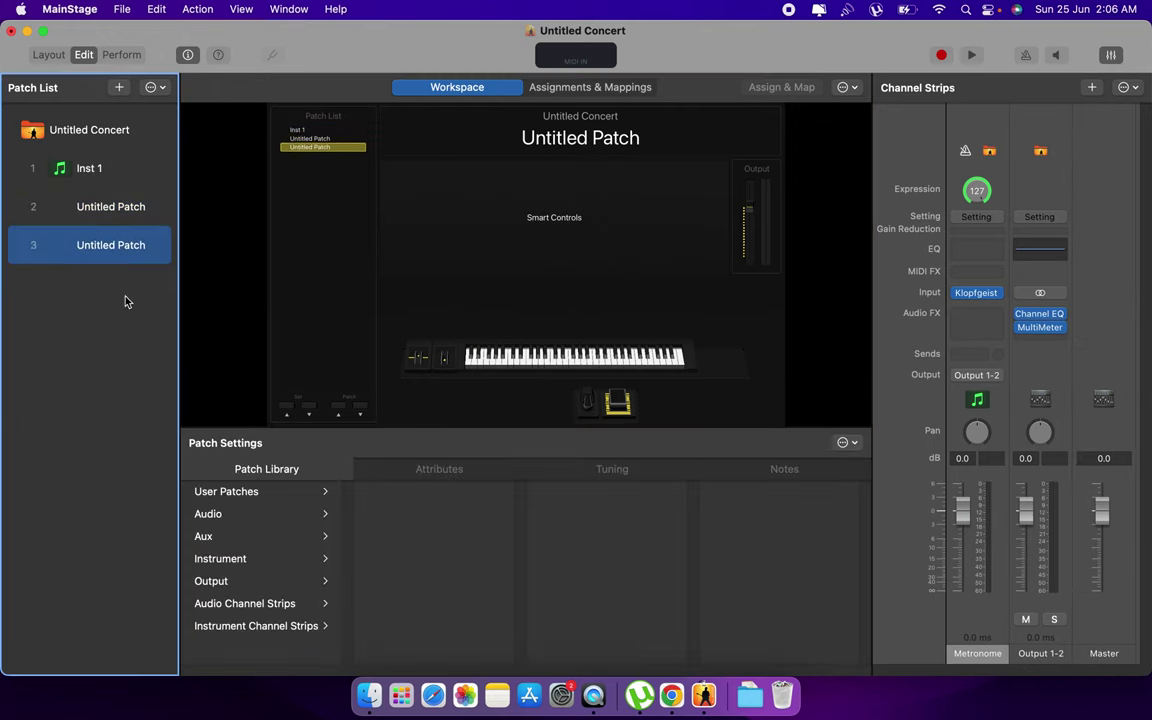
{"action": "left_click_drag", "start_coordinate": [98, 255], "coordinate": [85, 167]}
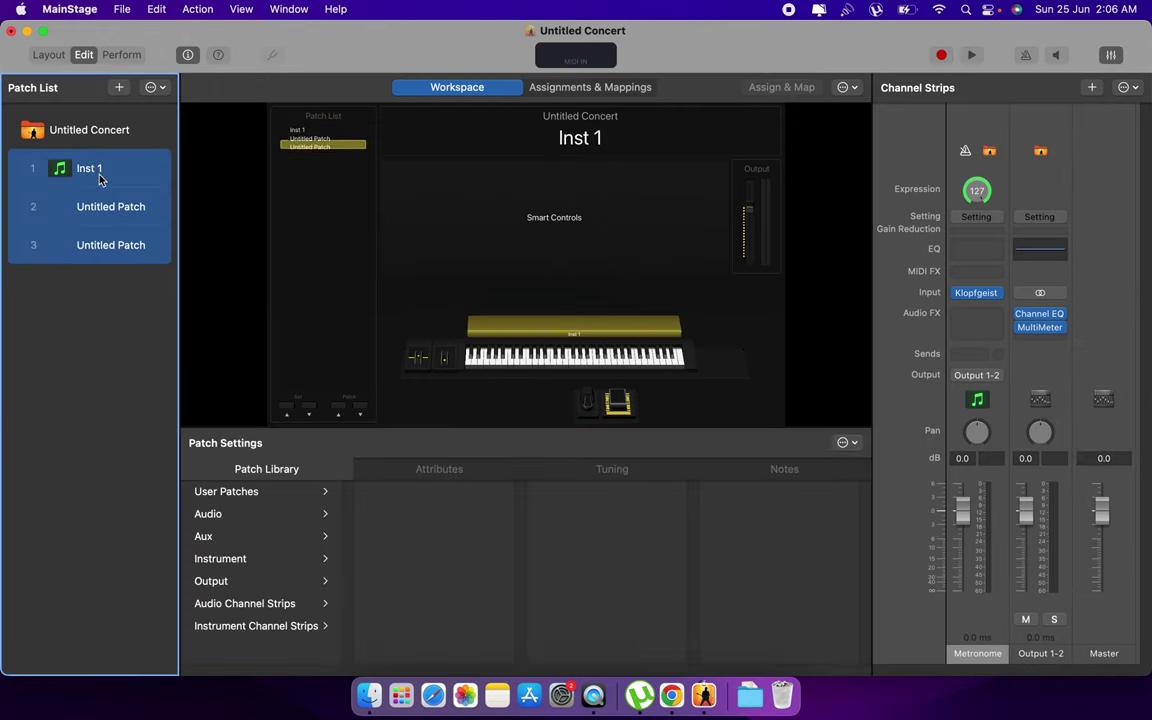
{"action": "right_click", "coordinate": [107, 174]}
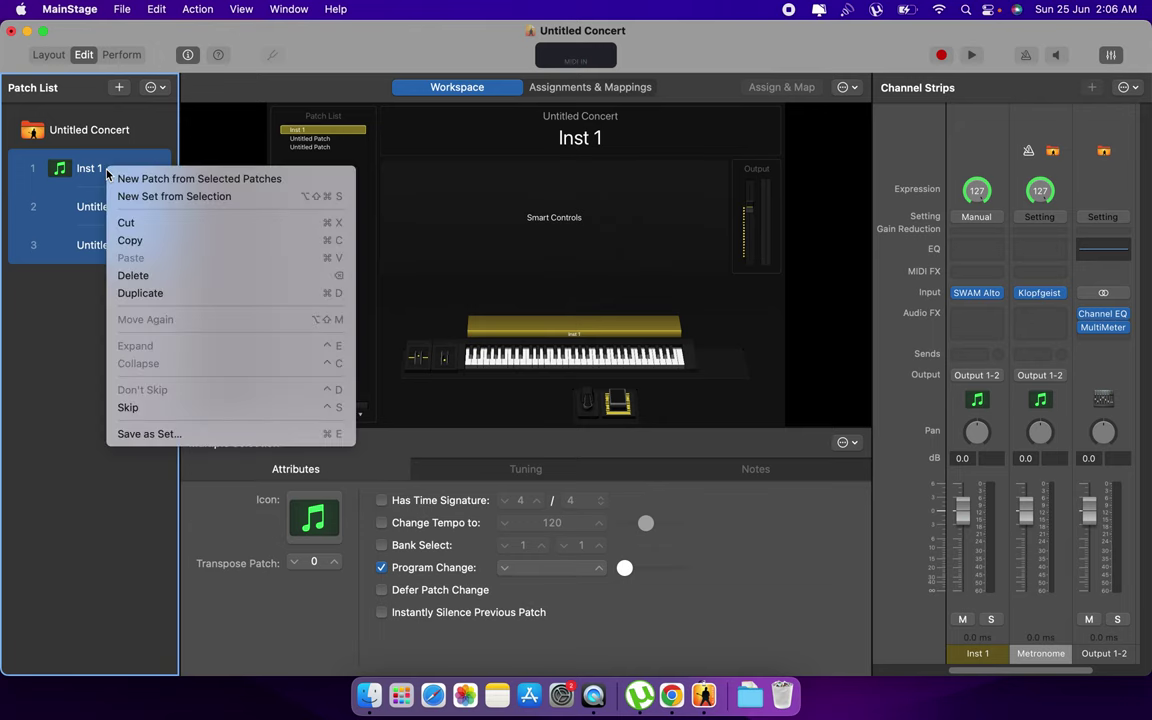
{"action": "left_click", "coordinate": [140, 272]}
{"action": "left_click", "coordinate": [576, 278]}
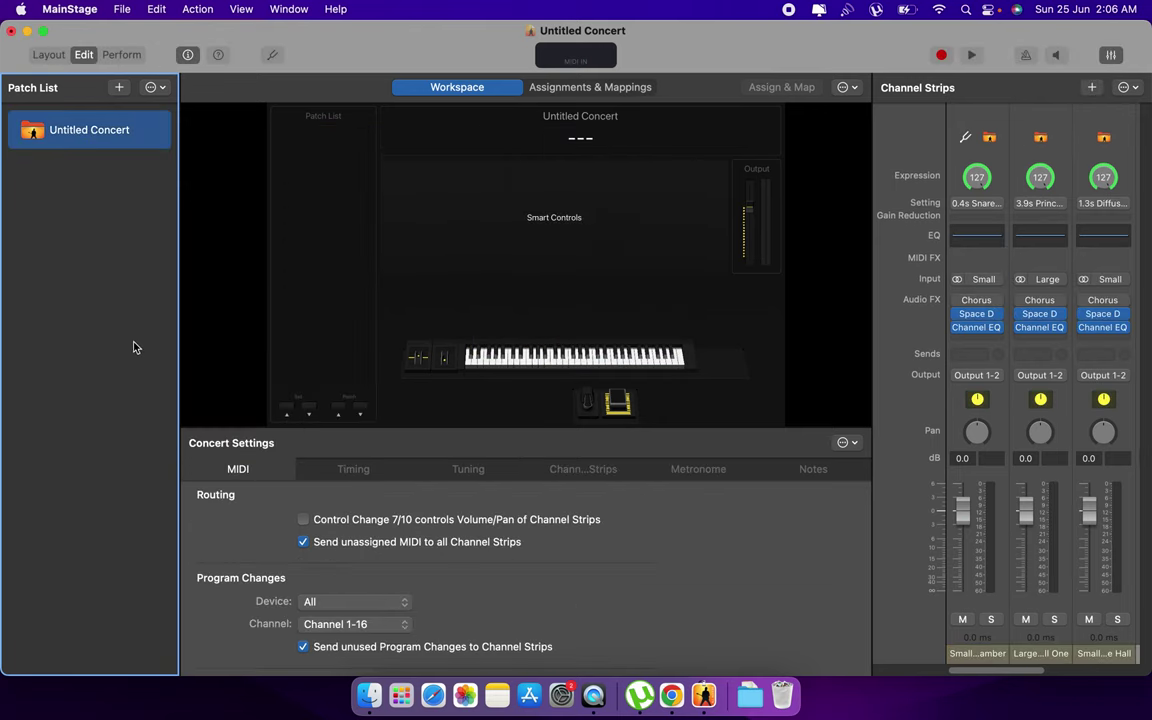
Add two new empty Untitled Patches and select the first one.
{"action": "left_click", "coordinate": [124, 93]}
{"action": "left_click", "coordinate": [124, 93]}
{"action": "left_click", "coordinate": [118, 160]}
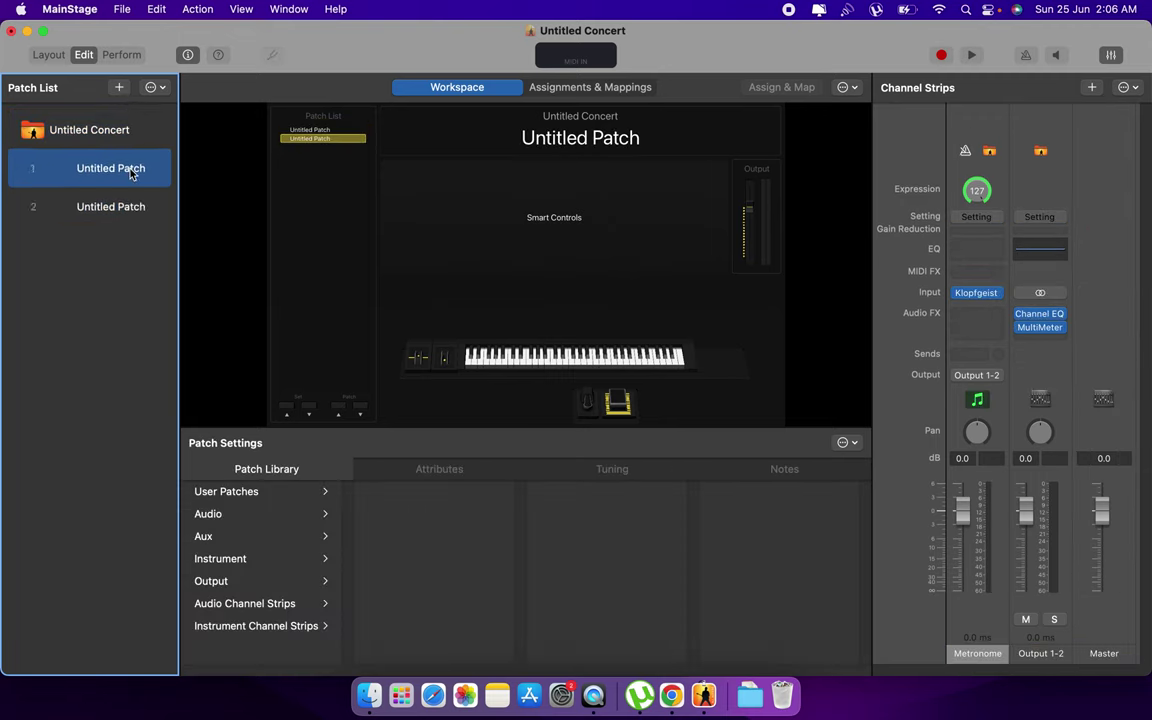
Create a Software Instrument channel strip with Output 1-2, named Inst 1.
{"action": "left_click", "coordinate": [1093, 88]}
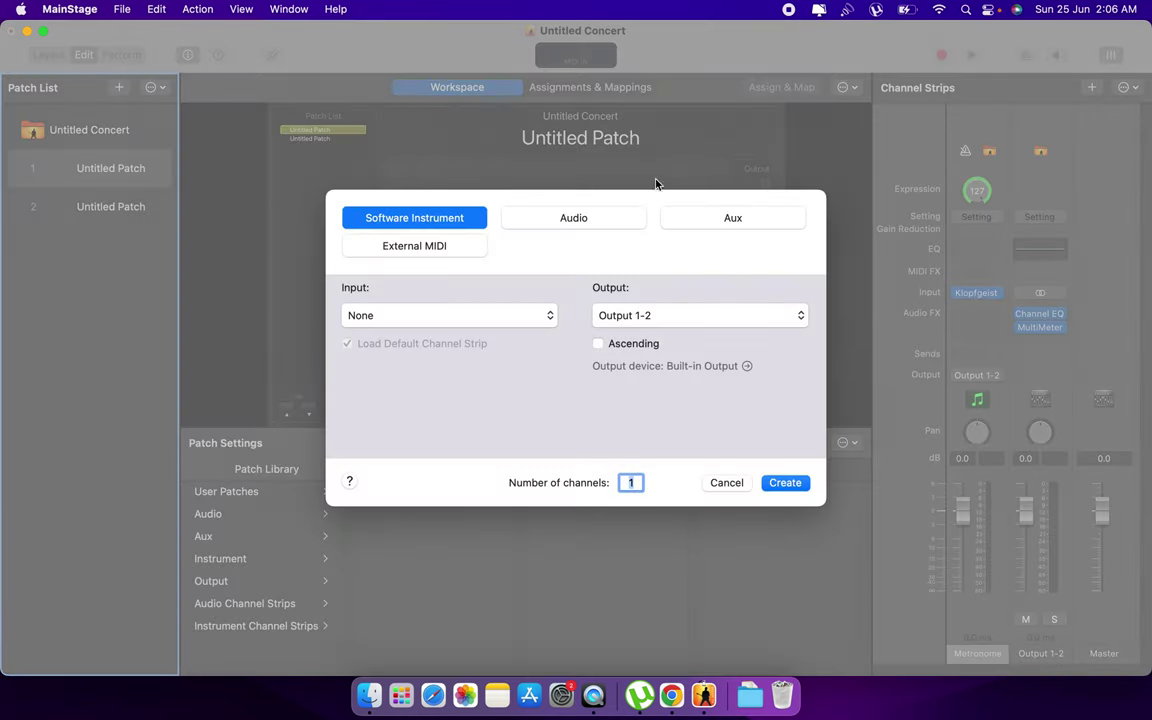
{"action": "left_click", "coordinate": [784, 482]}
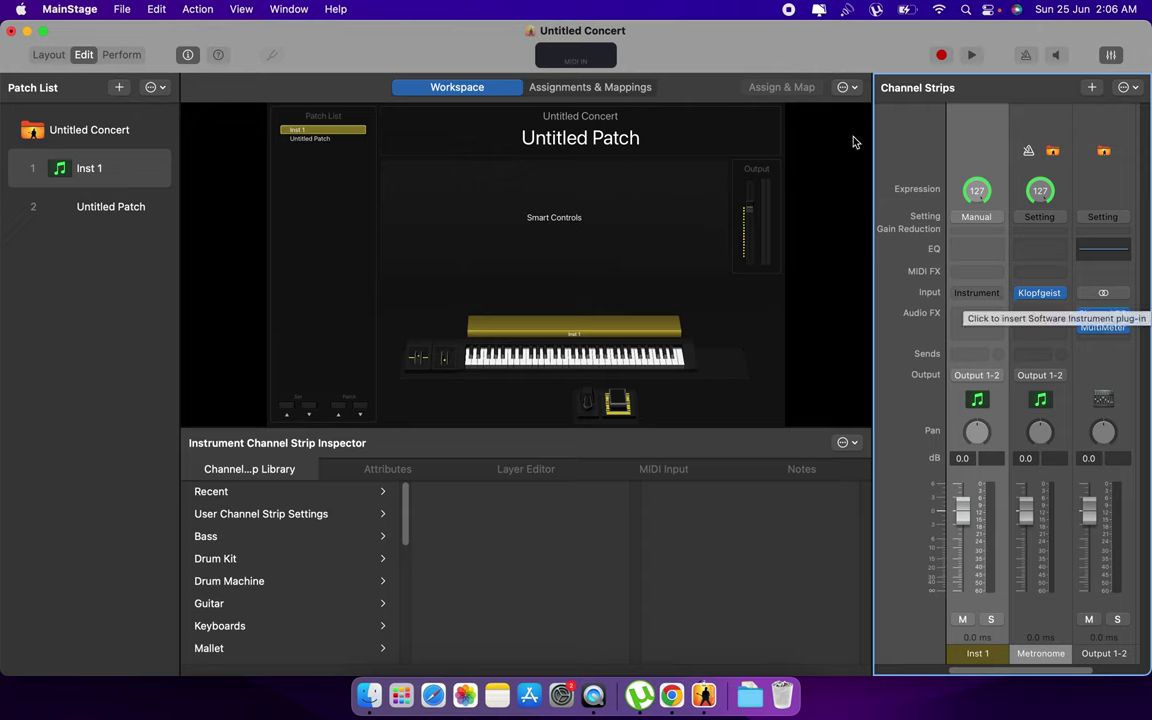
Save the concert, then load SWAM Alto Flute 3 in stereo onto Inst 1.
{"action": "left_click", "coordinate": [118, 10]}
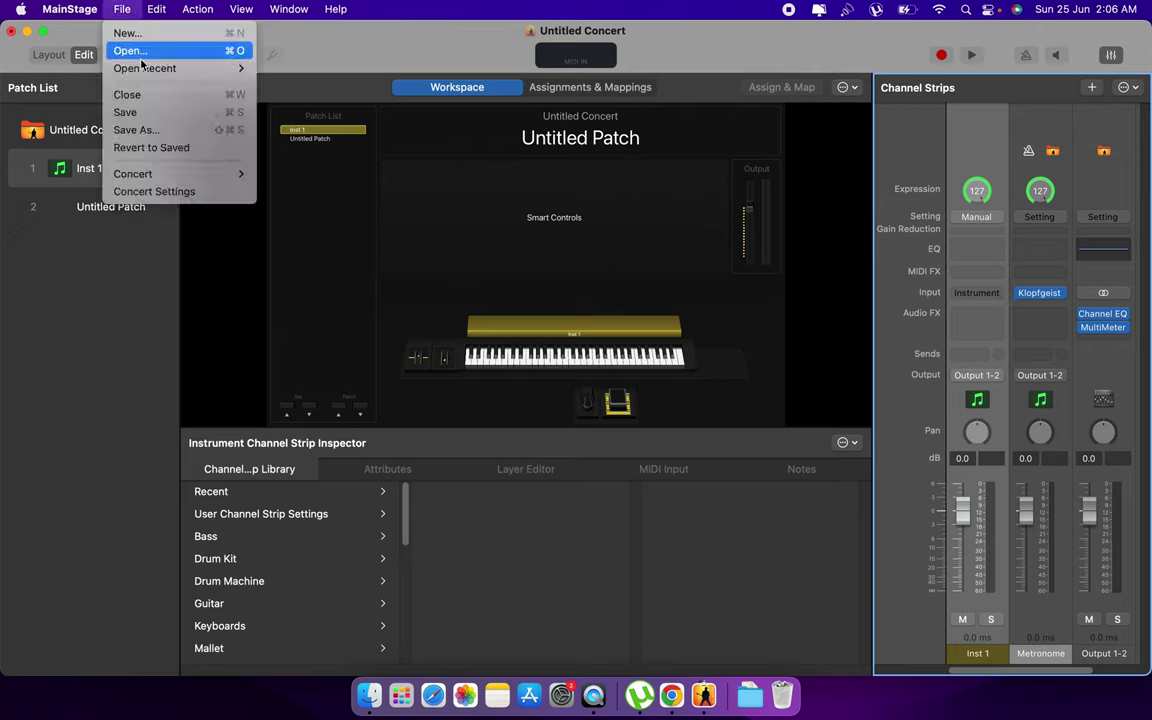
{"action": "left_click", "coordinate": [149, 111]}
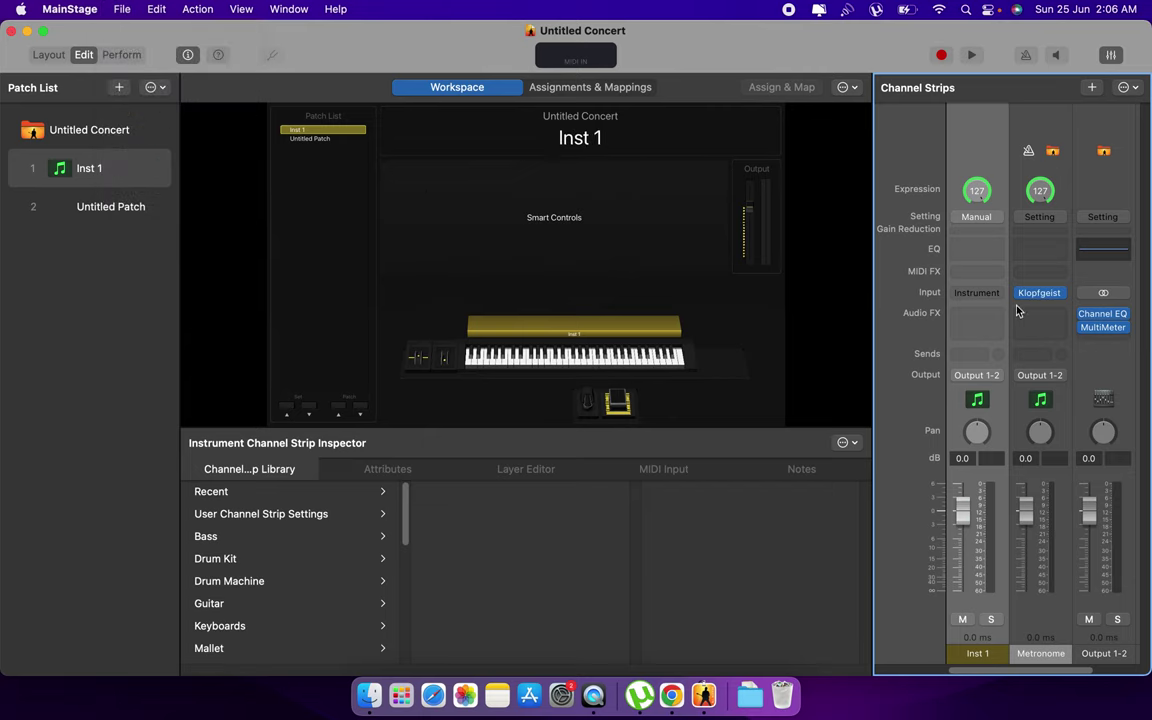
{"action": "left_click", "coordinate": [977, 293]}
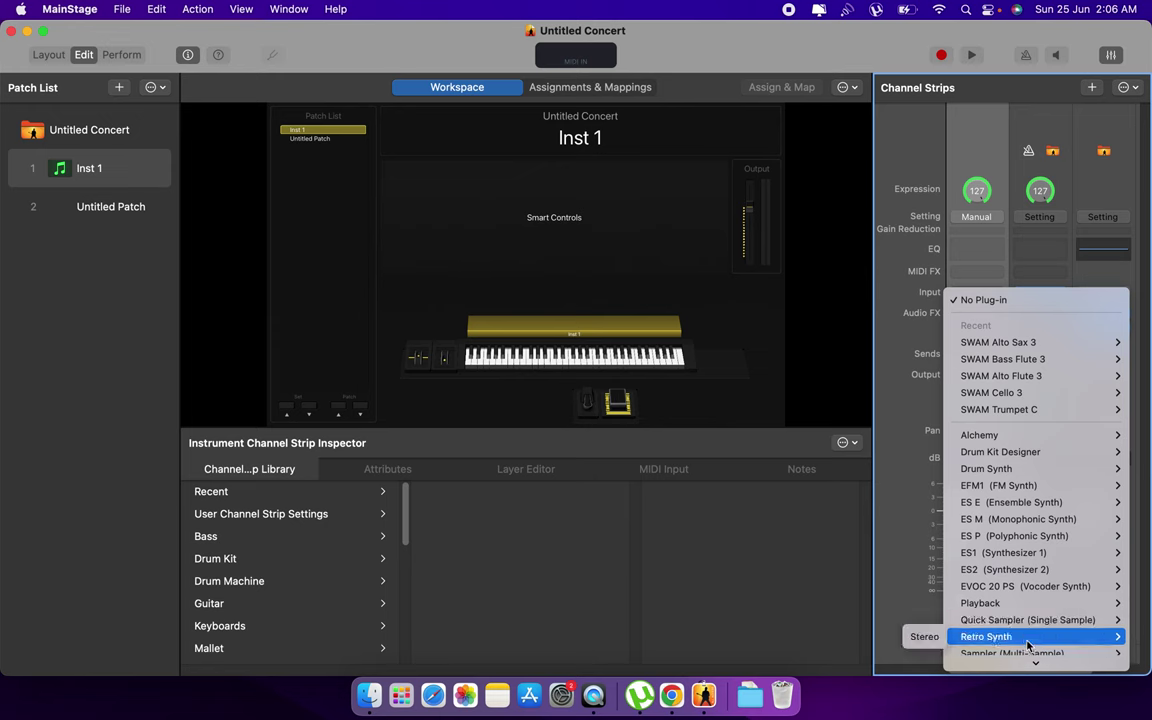
{"action": "mouse_move", "coordinate": [1031, 659]}
{"action": "mouse_move", "coordinate": [1021, 624]}
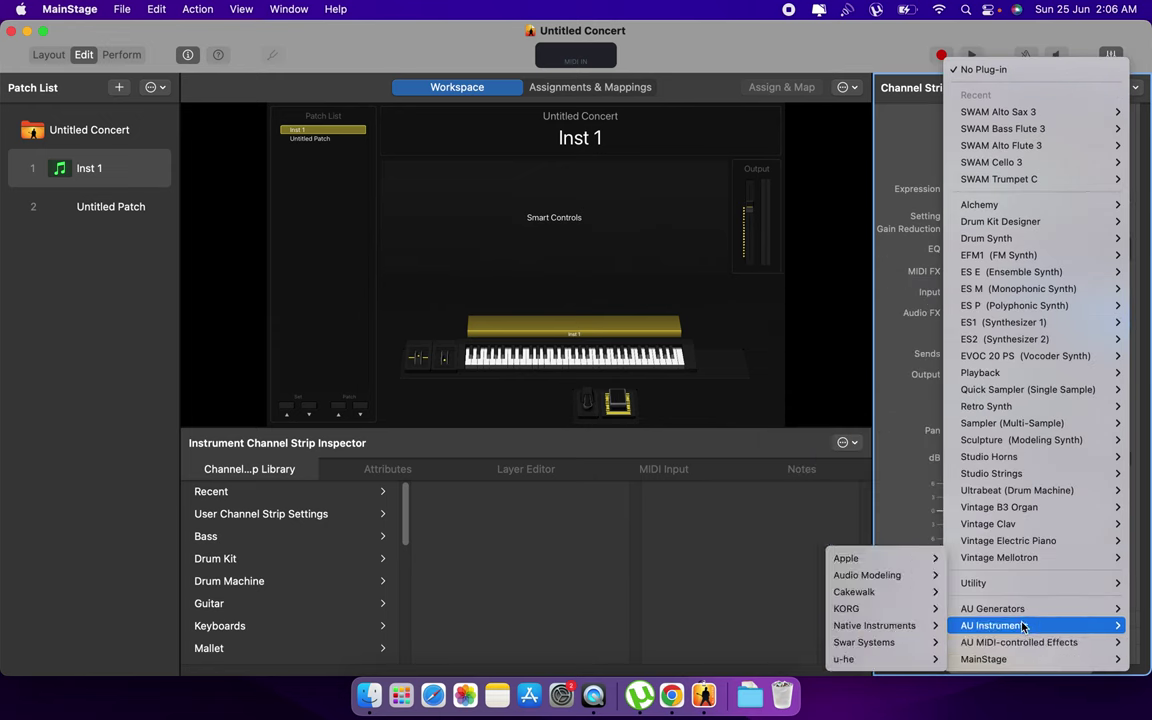
{"action": "mouse_move", "coordinate": [868, 580]}
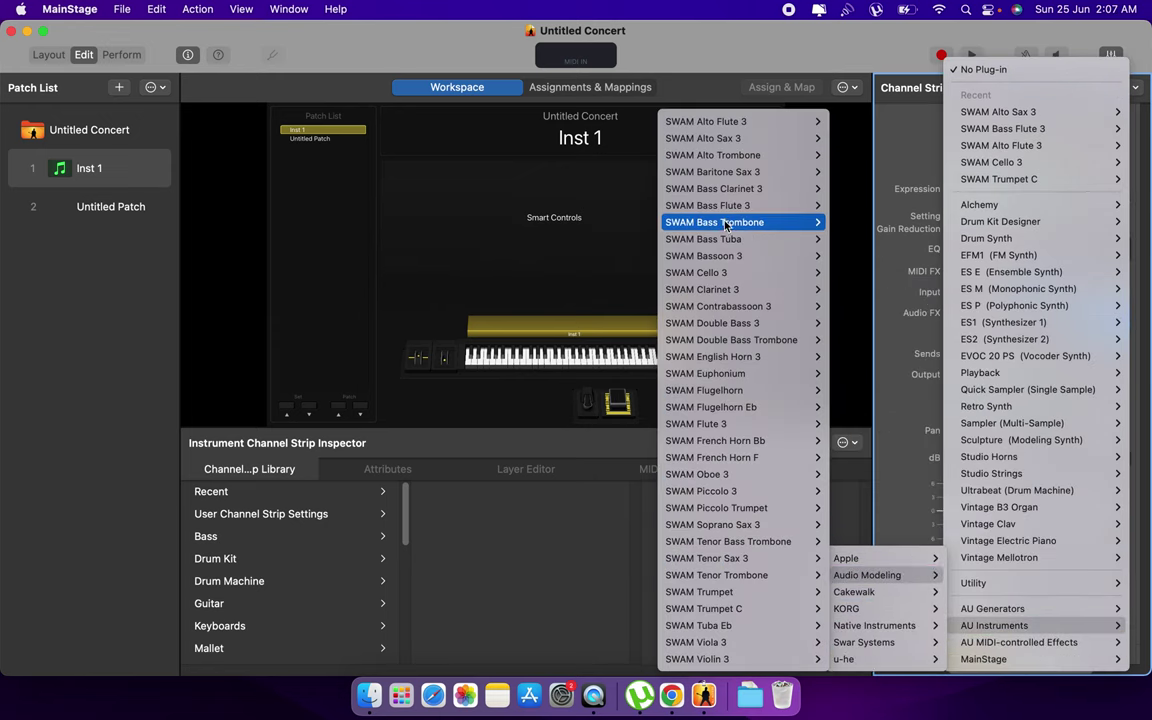
{"action": "mouse_move", "coordinate": [733, 125]}
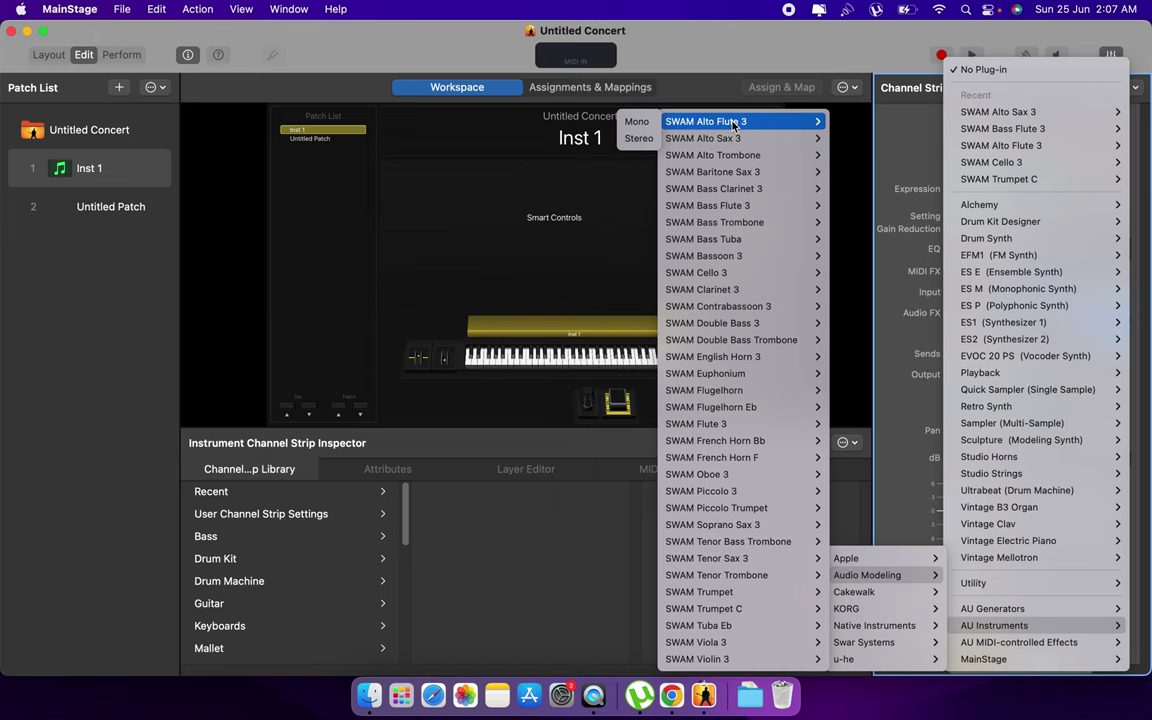
{"action": "left_click", "coordinate": [637, 122]}
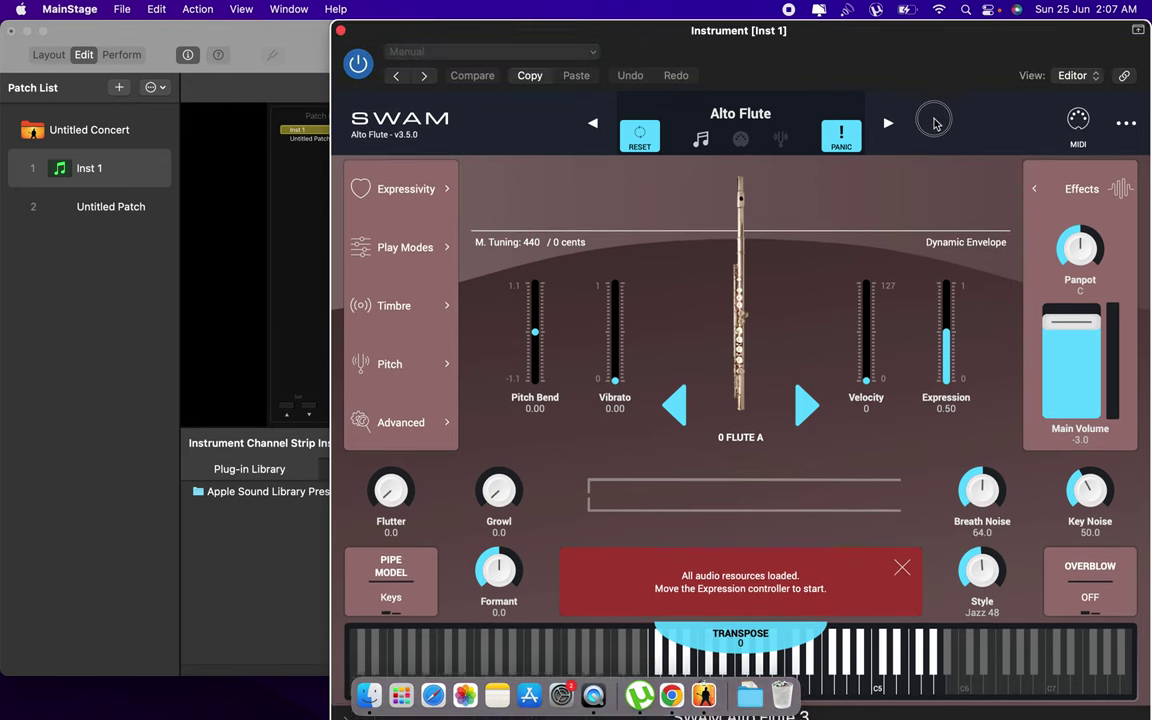
Reopen the SWAM Alto Flute editor and raise Expression from 0.50 to 0.98.
{"action": "left_click", "coordinate": [341, 61]}
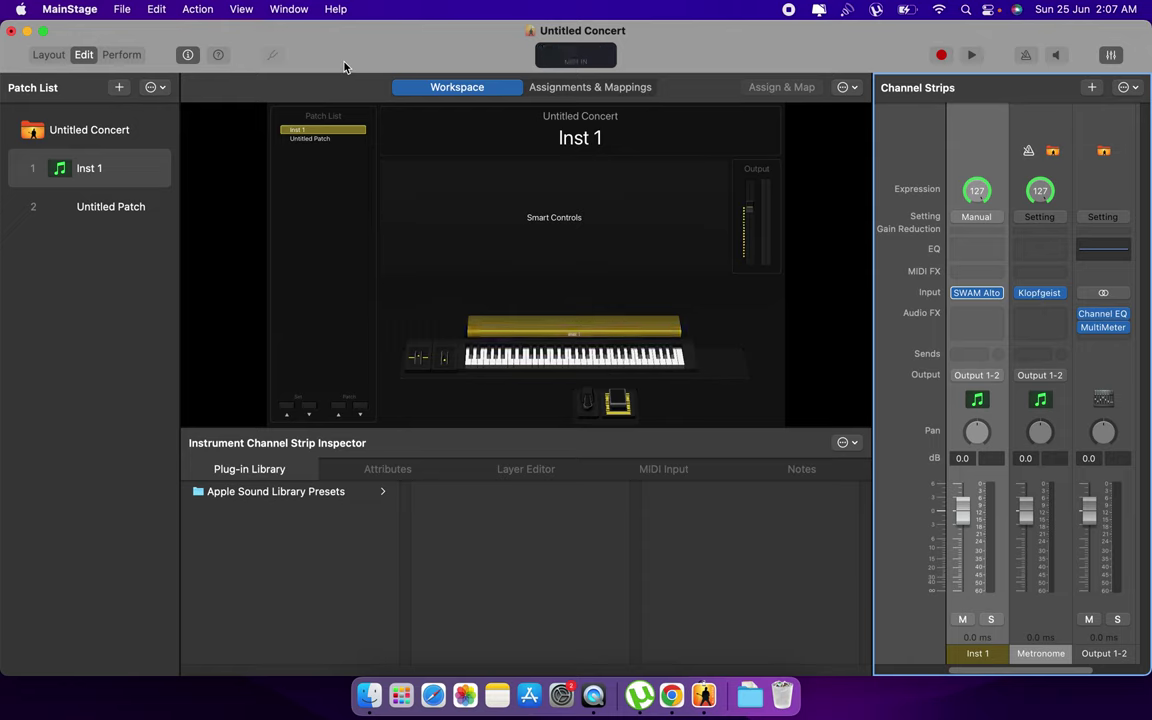
{"action": "mouse_move", "coordinate": [979, 296]}
{"action": "left_click", "coordinate": [978, 293]}
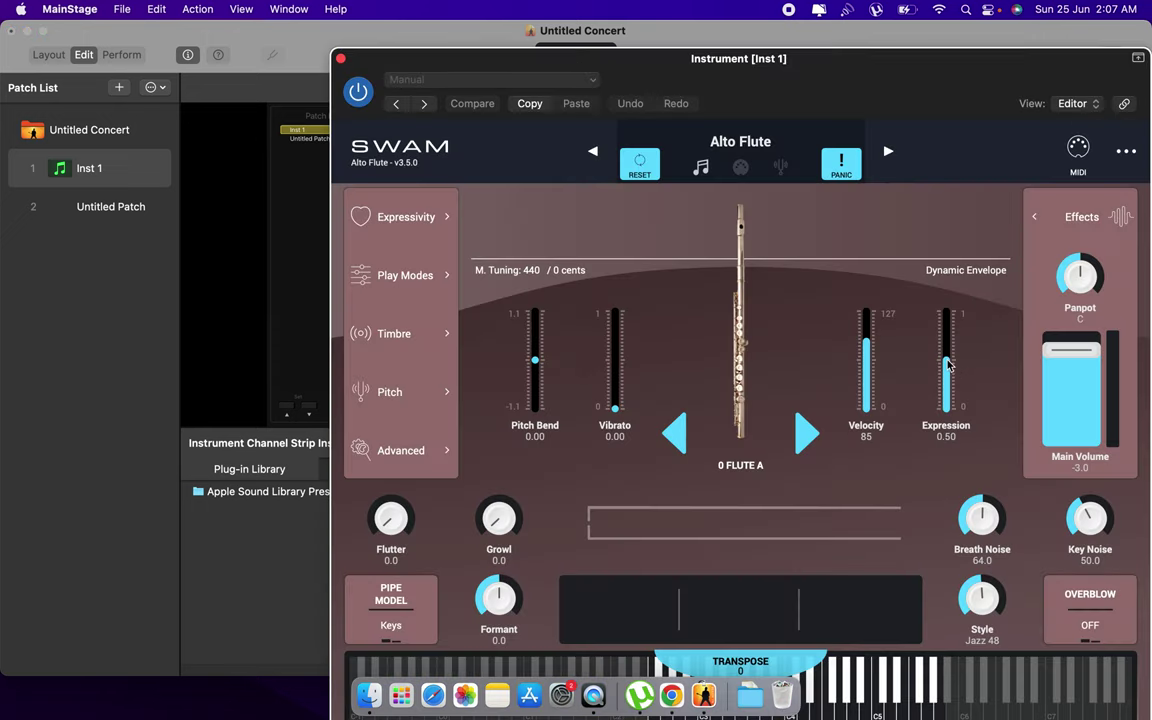
{"action": "left_click_drag", "start_coordinate": [948, 365], "coordinate": [954, 312]}
Try the vibrato slider, return it near zero, and close the editor.
{"action": "left_click", "coordinate": [614, 385]}
{"action": "left_click", "coordinate": [614, 388]}
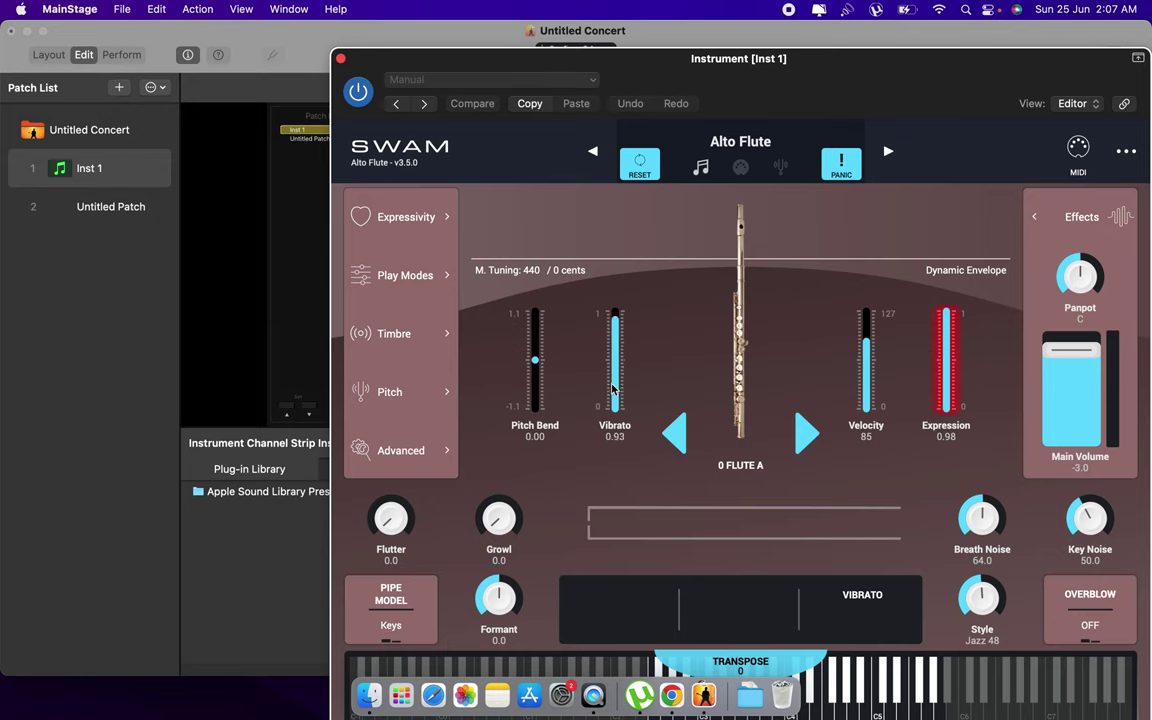
{"action": "left_click", "coordinate": [614, 388]}
{"action": "left_click", "coordinate": [614, 388]}
{"action": "left_click", "coordinate": [614, 388]}
{"action": "left_click", "coordinate": [614, 388]}
{"action": "left_click", "coordinate": [614, 388]}
{"action": "left_click", "coordinate": [614, 388]}
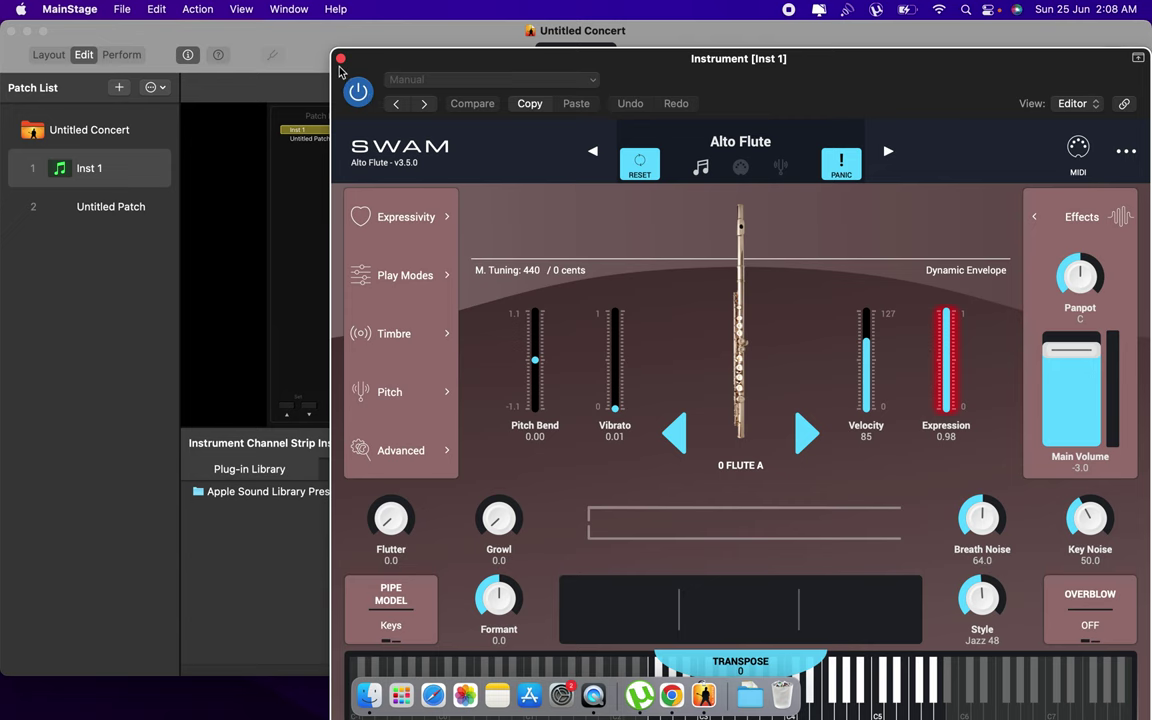
{"action": "left_click", "coordinate": [341, 60]}
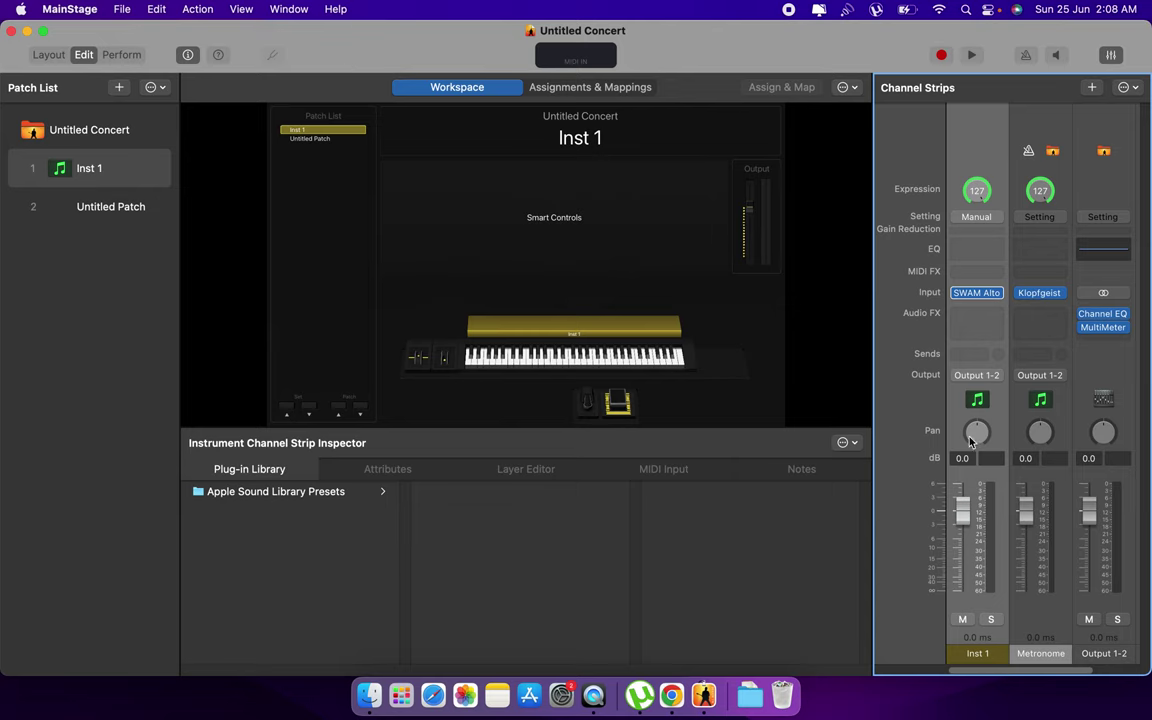
Add a MIDI Input row for Inst 1: input controller 11 (Expression), output Unchanged.
{"action": "left_click", "coordinate": [646, 472]}
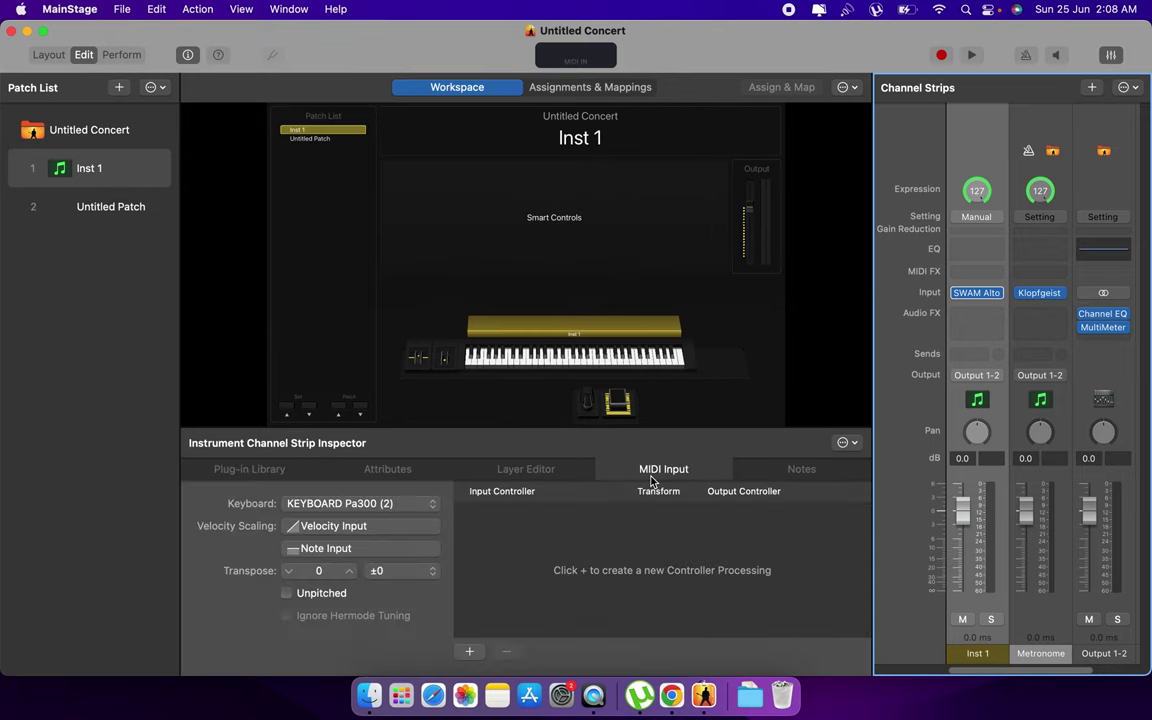
{"action": "left_click", "coordinate": [474, 654]}
{"action": "left_click", "coordinate": [520, 519]}
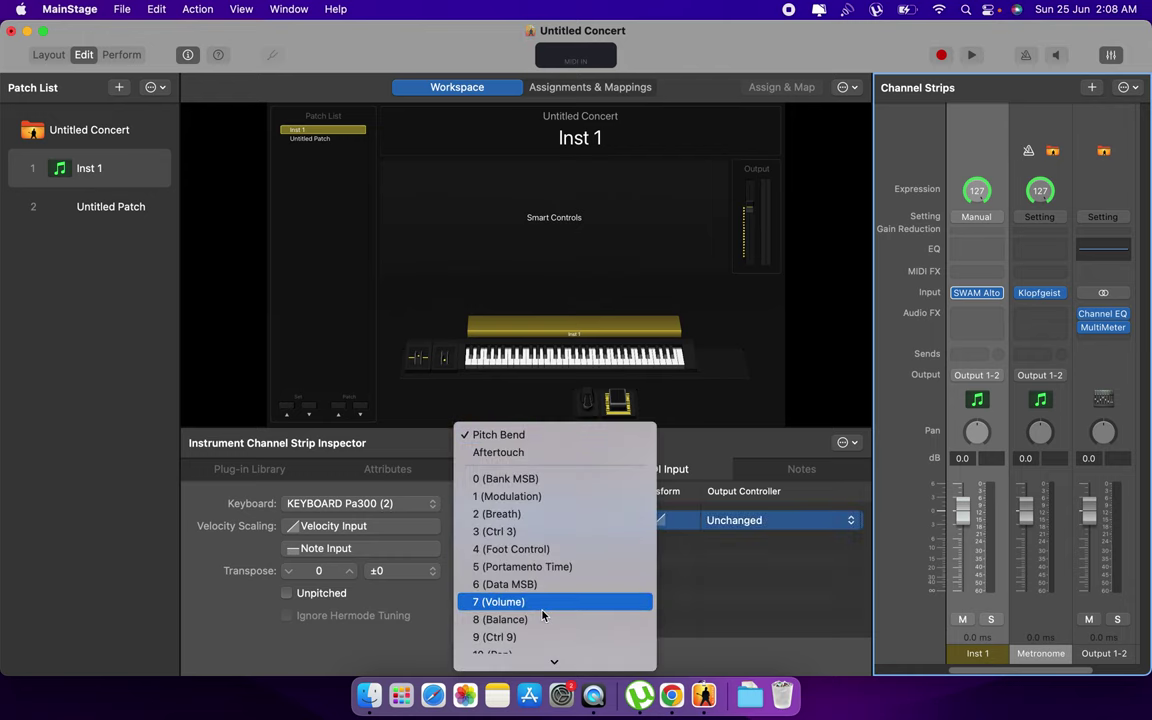
{"action": "scroll", "coordinate": [543, 616], "scroll_direction": "down", "scroll_amount": 3}
{"action": "left_click", "coordinate": [543, 602]}
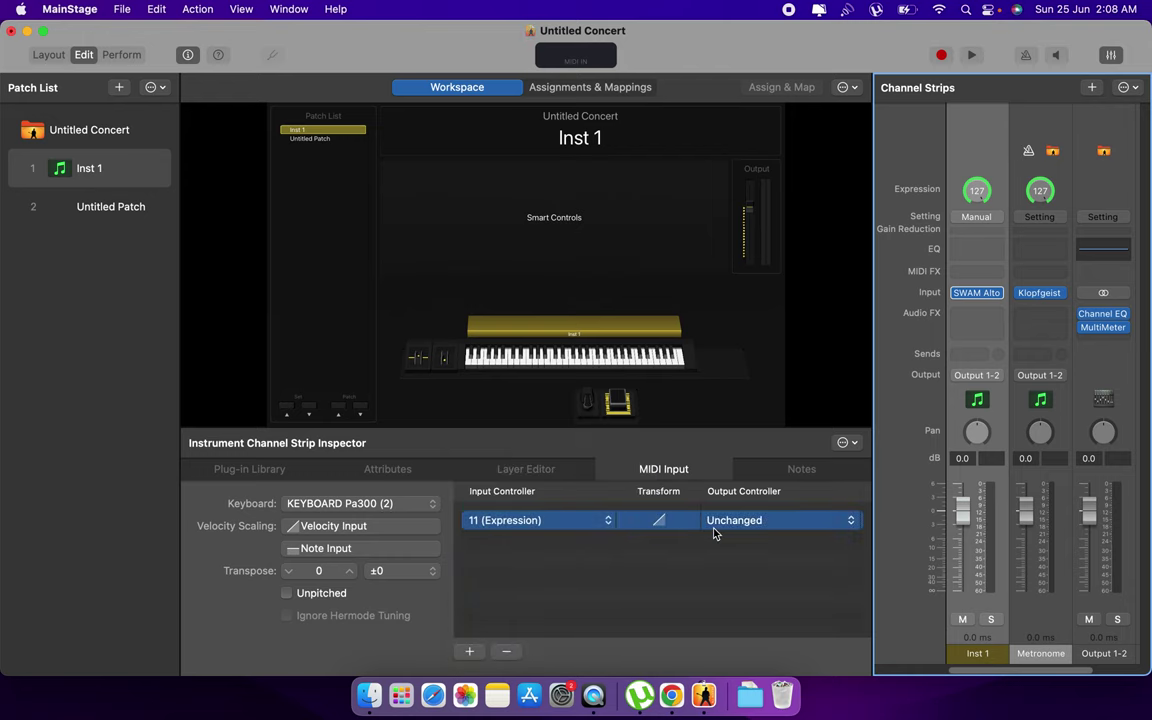
{"action": "left_click", "coordinate": [660, 522]}
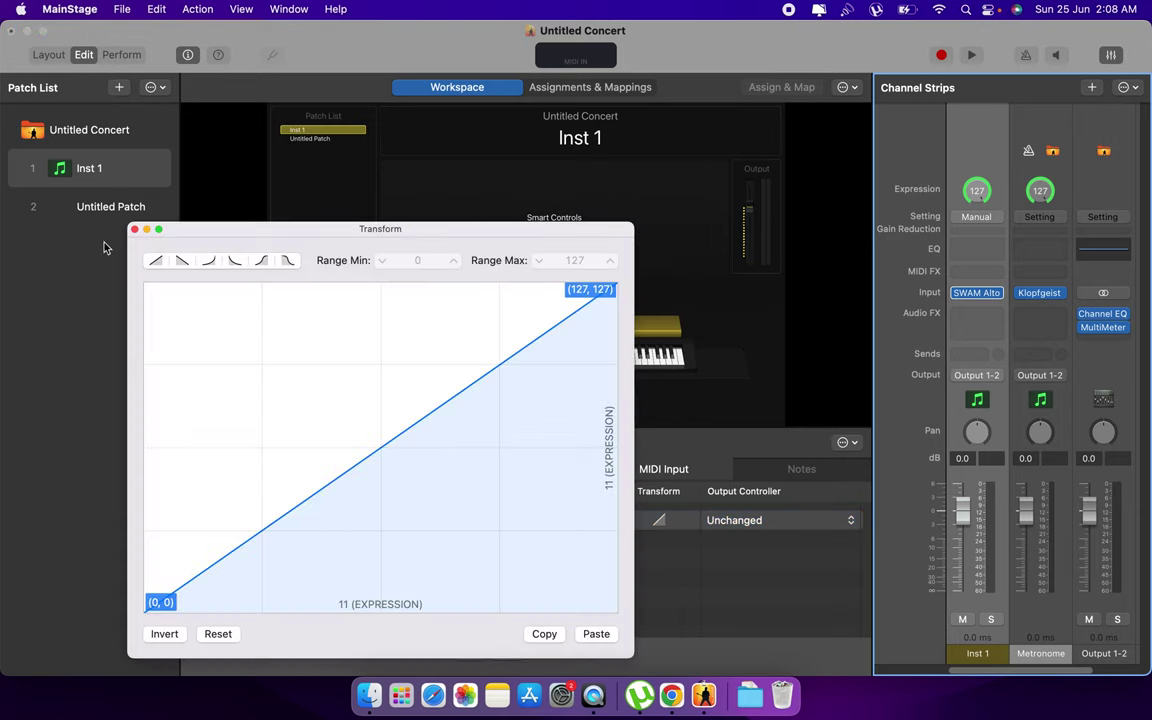
{"action": "left_click", "coordinate": [135, 229]}
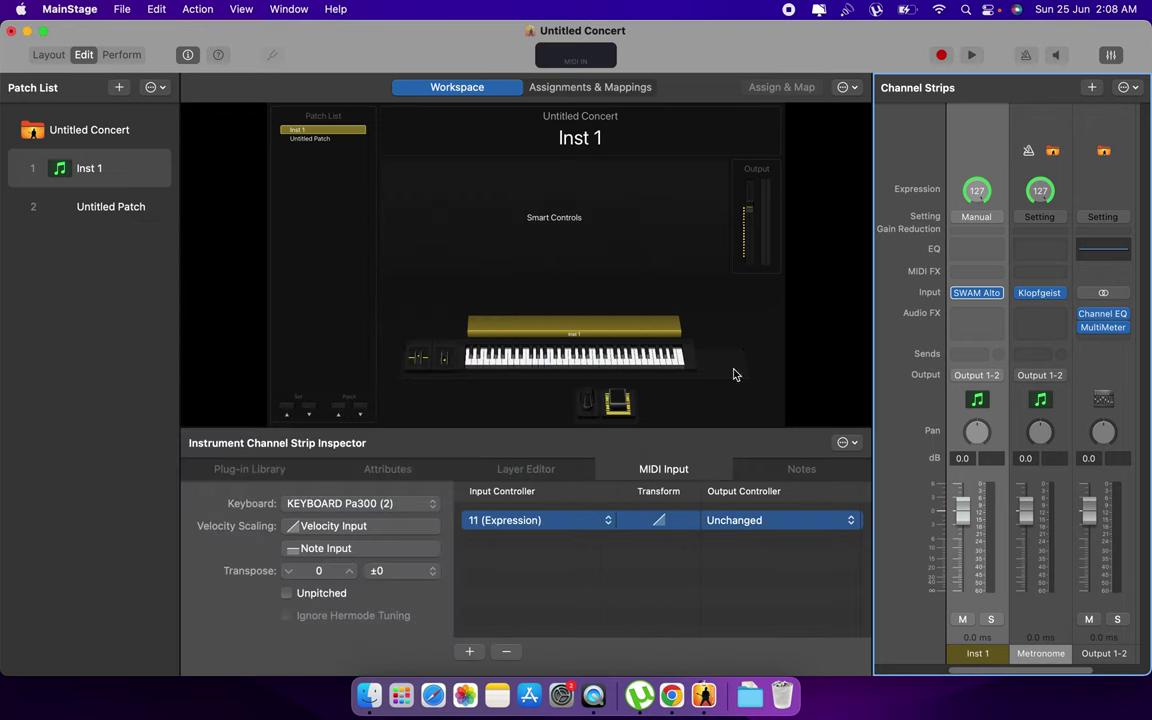
{"action": "left_click", "coordinate": [756, 522]}
{"action": "left_click", "coordinate": [750, 524]}
Save the concert, play the flute in full-screen Perform mode, then exit back to Edit.
{"action": "left_click", "coordinate": [110, 12]}
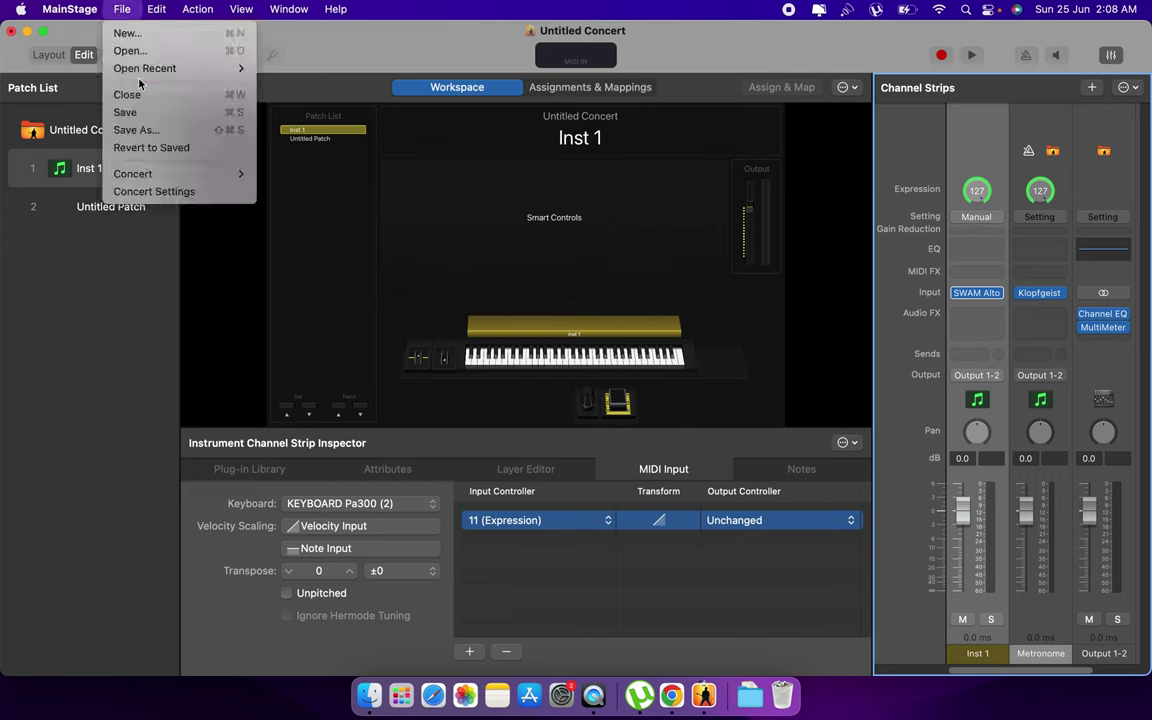
{"action": "left_click", "coordinate": [143, 112]}
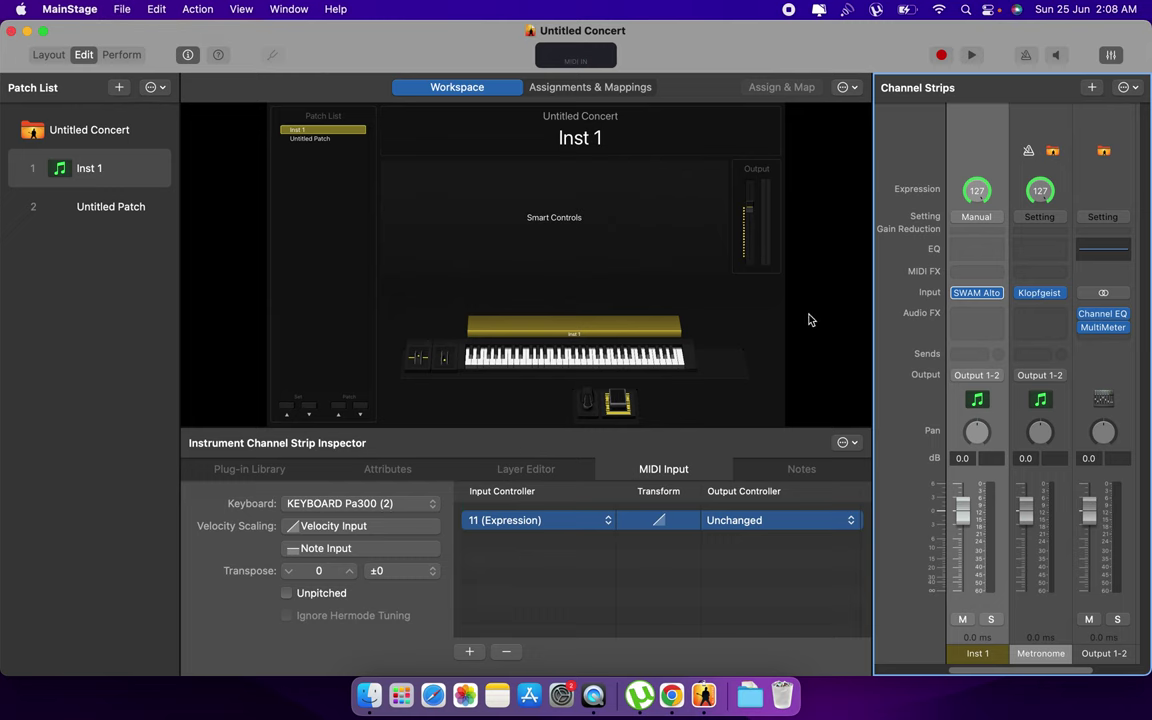
{"action": "left_click", "coordinate": [119, 56]}
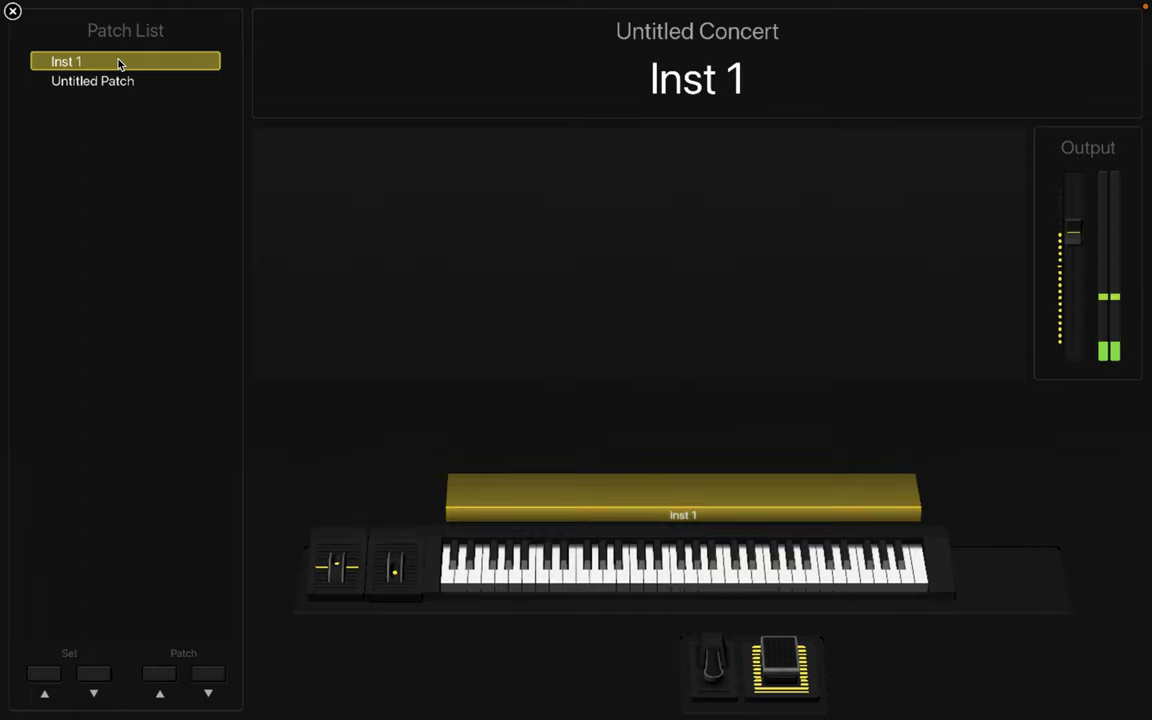
{"action": "mouse_move", "coordinate": [195, 3]}
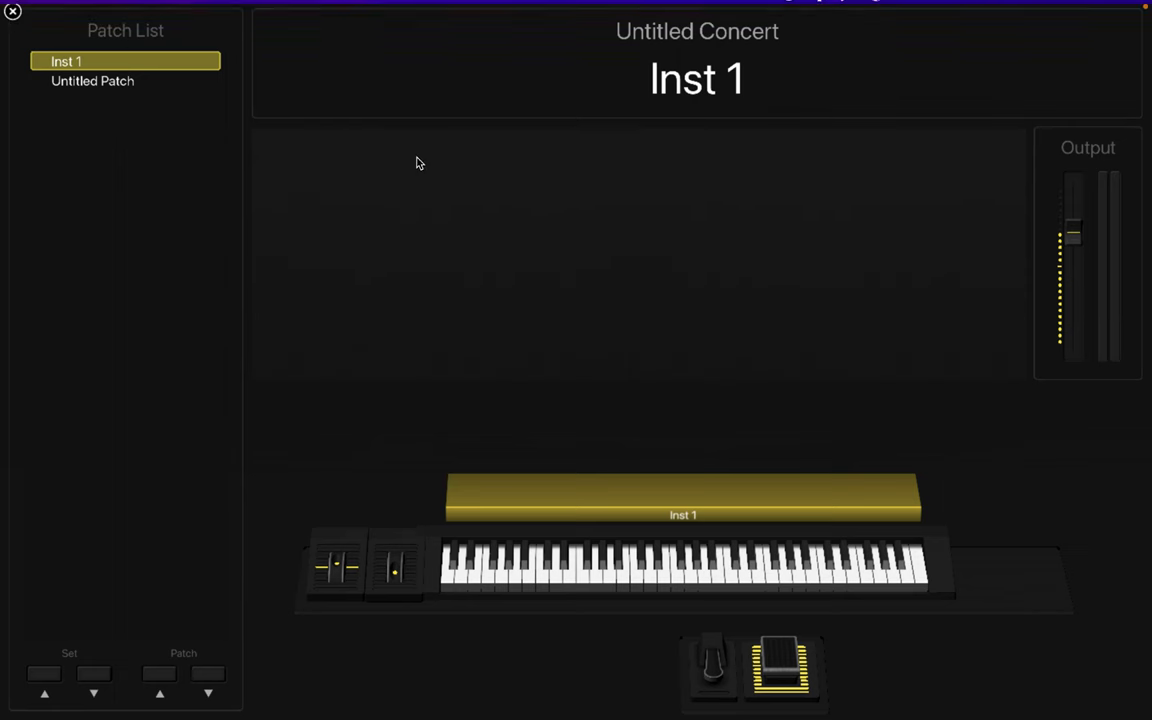
{"action": "left_click", "coordinate": [13, 12]}
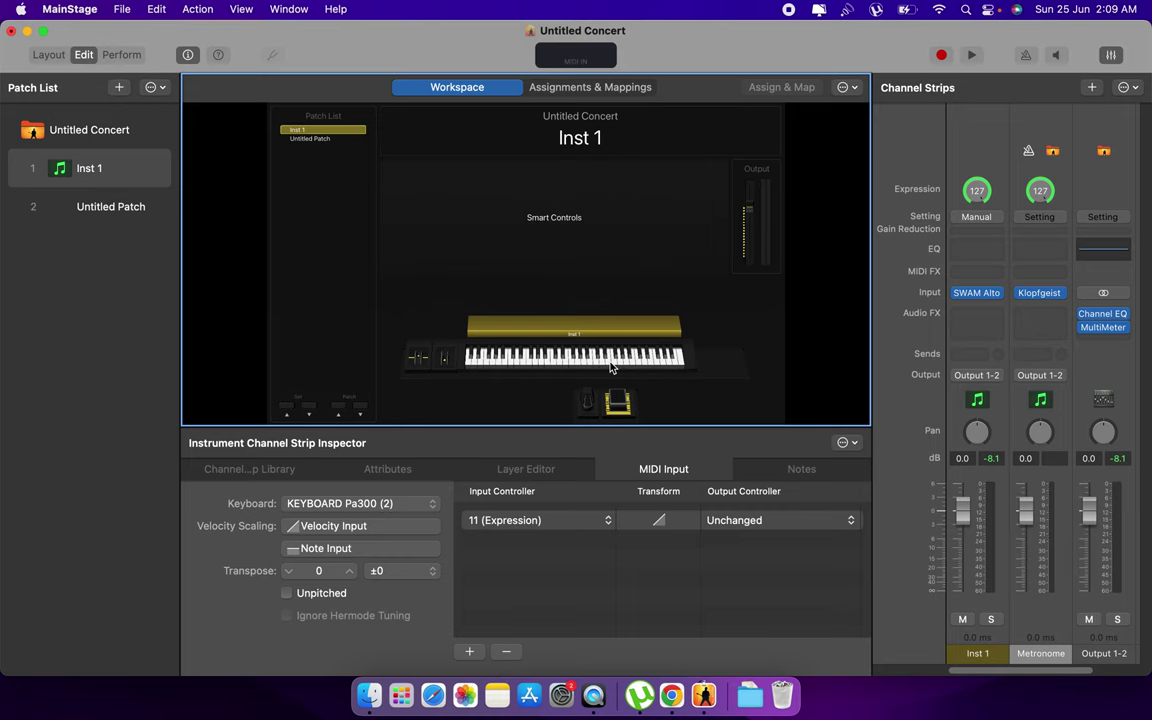
Close and save the concert, reopen Untitled Concert from the desktop, and select Inst 1.
{"action": "left_click", "coordinate": [11, 32]}
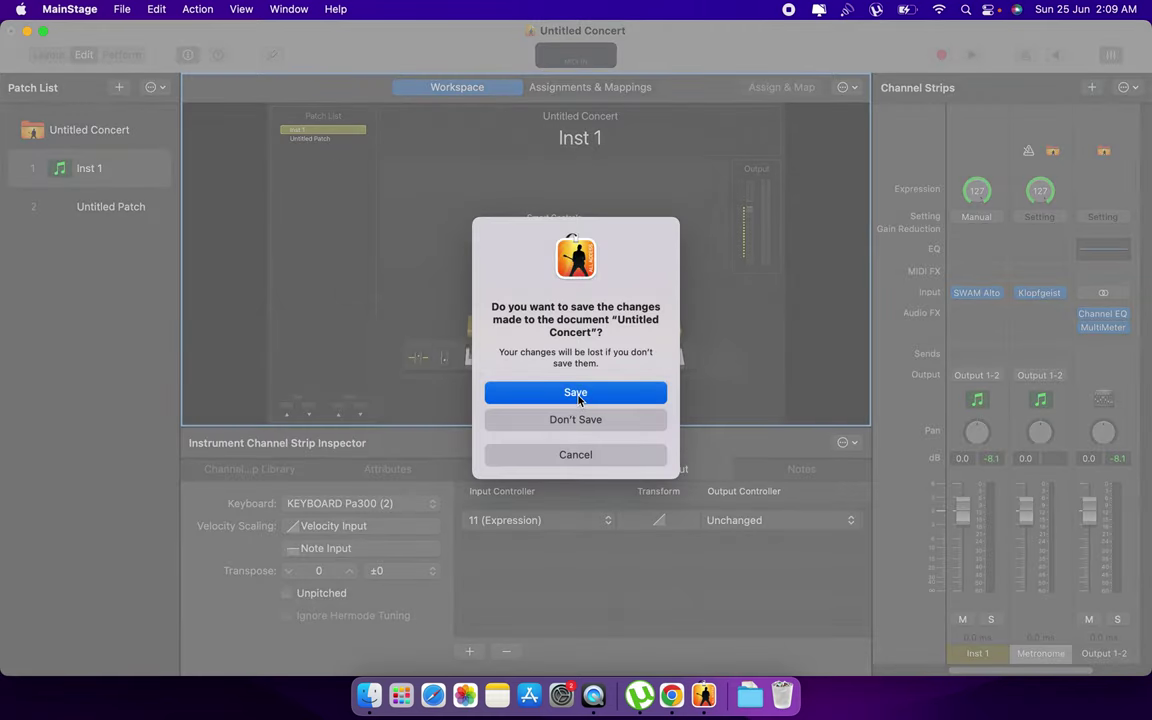
{"action": "left_click", "coordinate": [575, 419]}
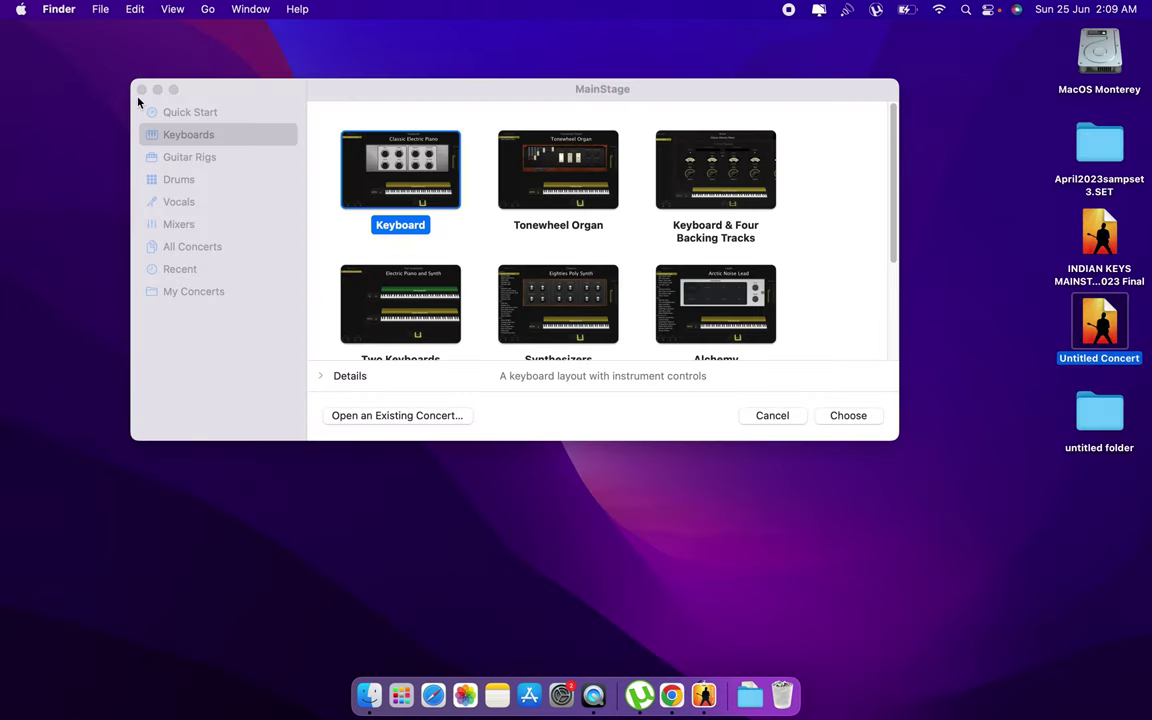
{"action": "left_click", "coordinate": [141, 89]}
{"action": "double_click", "coordinate": [1104, 360]}
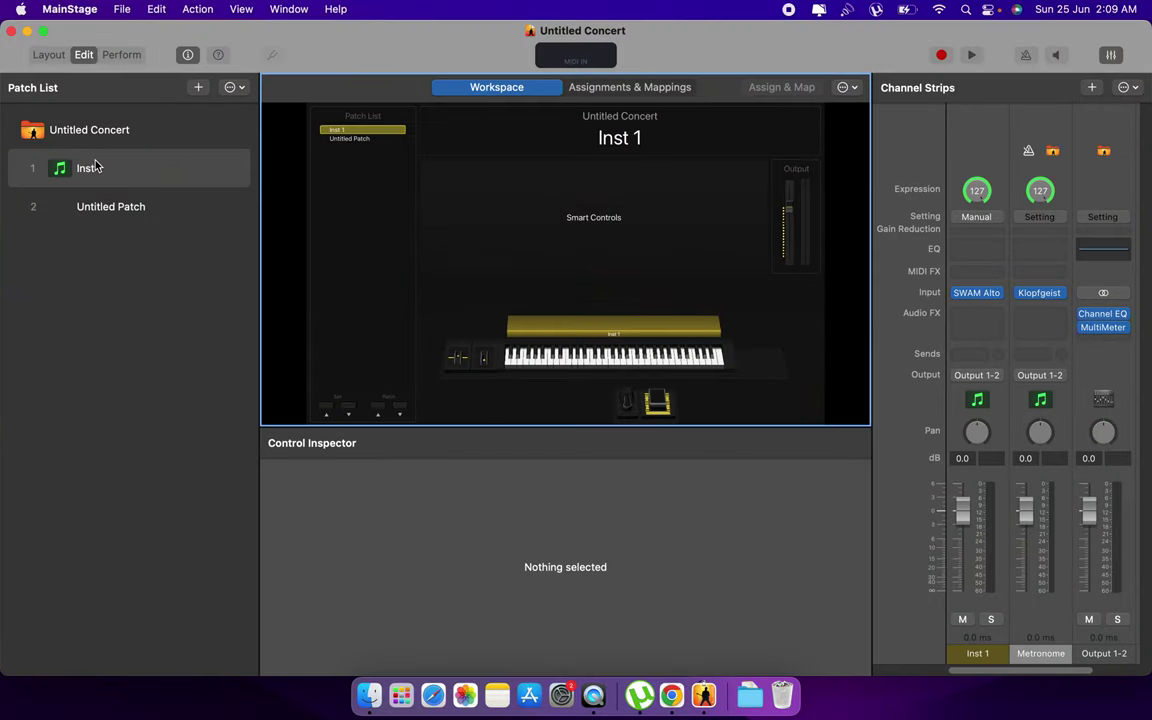
{"action": "left_click", "coordinate": [126, 211]}
{"action": "left_click", "coordinate": [127, 185]}
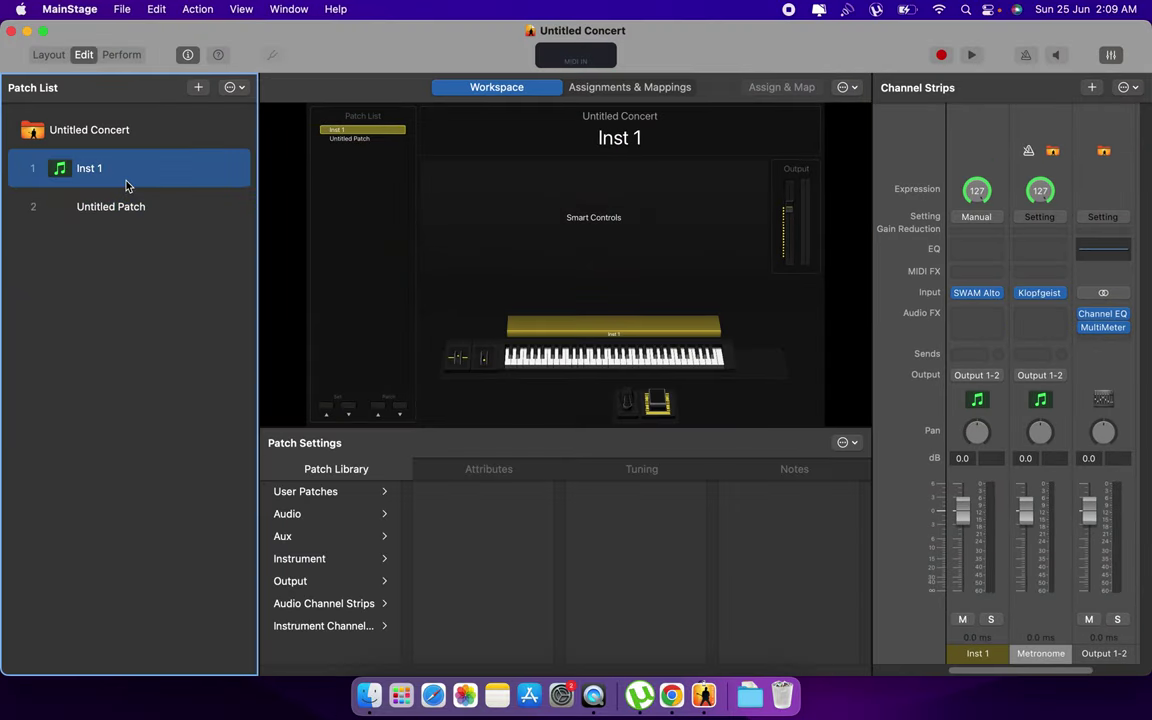